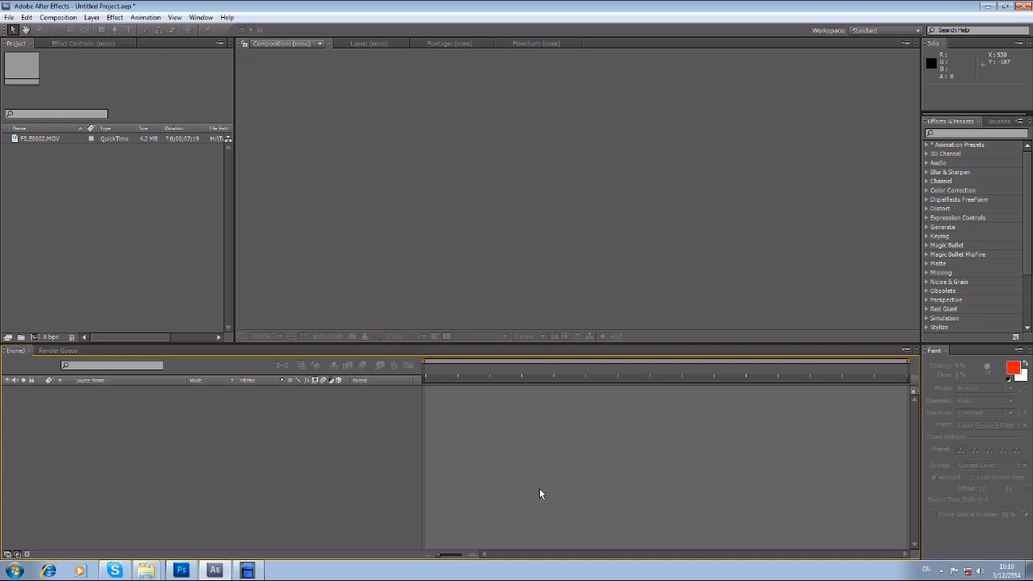
Open FILE0002.MOV as footage and play the window clip from several points
double_click(24, 139)
drag(243, 313, 459, 321)
key(space)
click(474, 314)
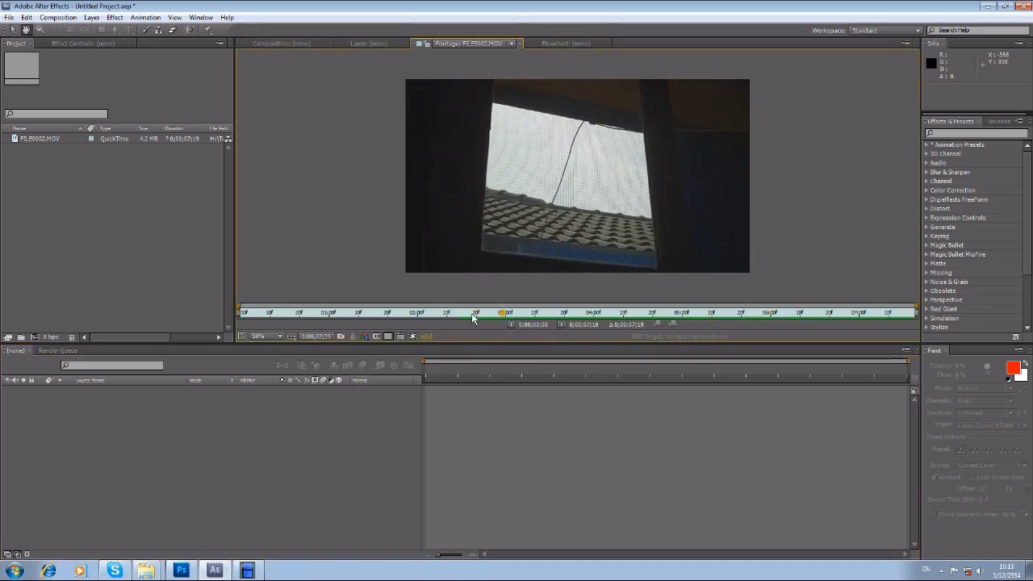
click(473, 314)
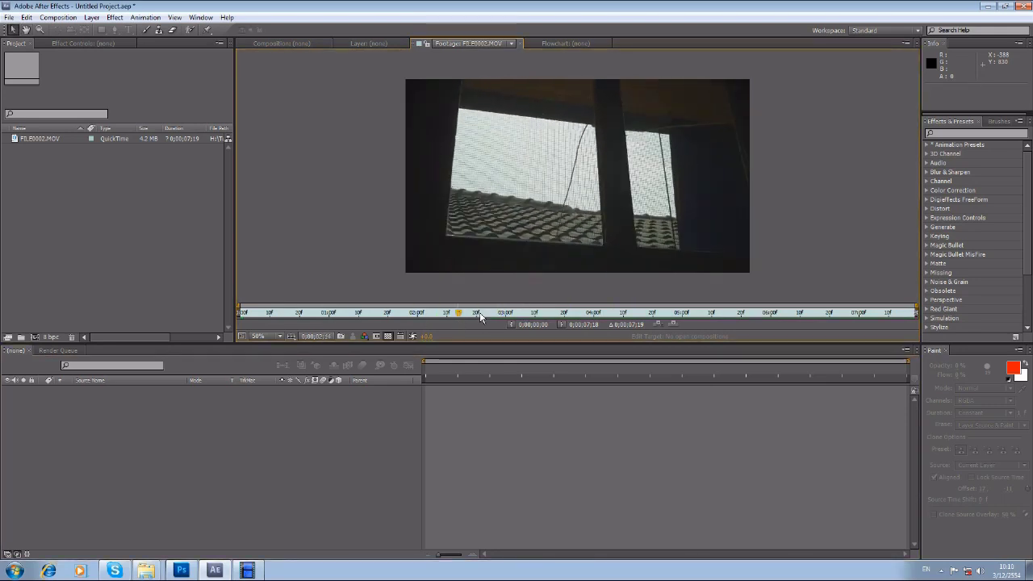
key(space)
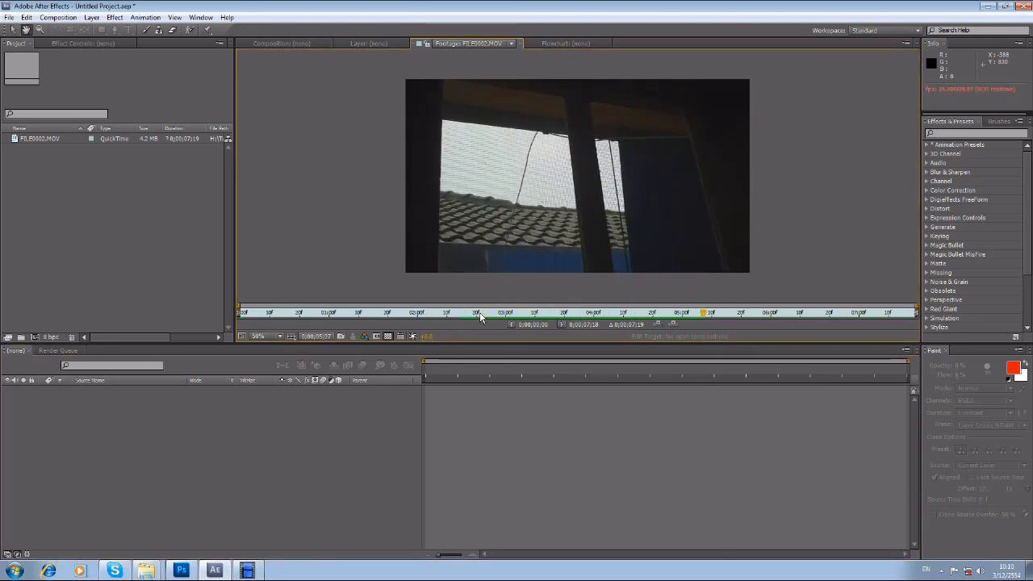
Import the airplane2.psd image into the project
click(83, 236)
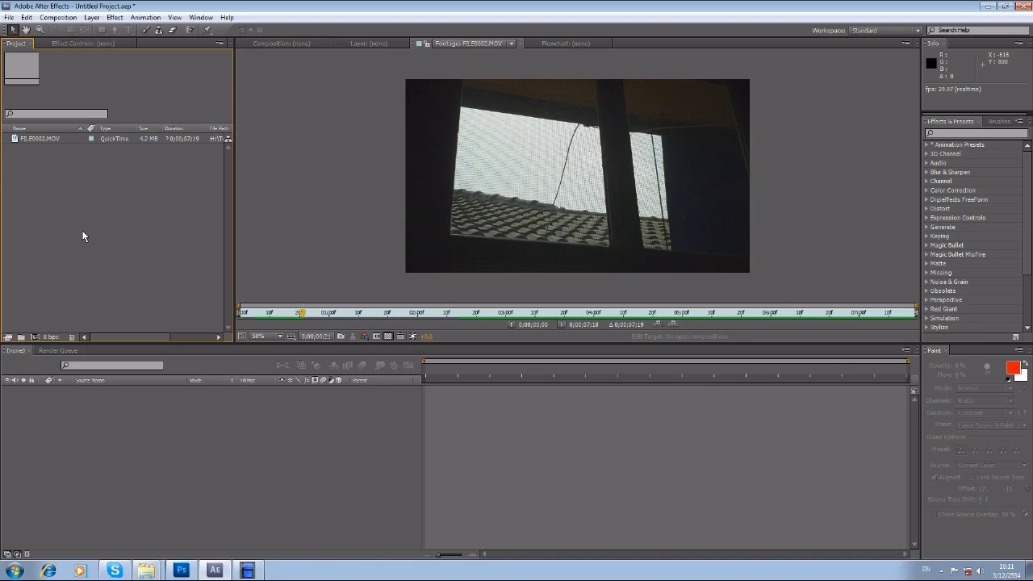
double_click(83, 236)
double_click(231, 103)
key(Return)
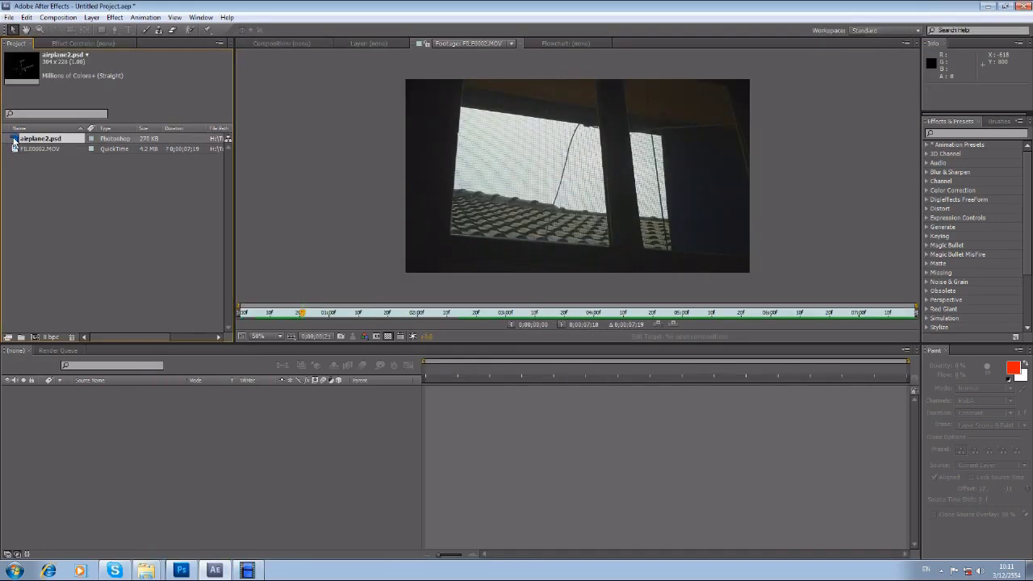
Open airplane2.psd as footage and examine the airplane cutout on its transparent background
double_click(14, 143)
scroll(608, 173, up, 4)
scroll(609, 173, down, 1)
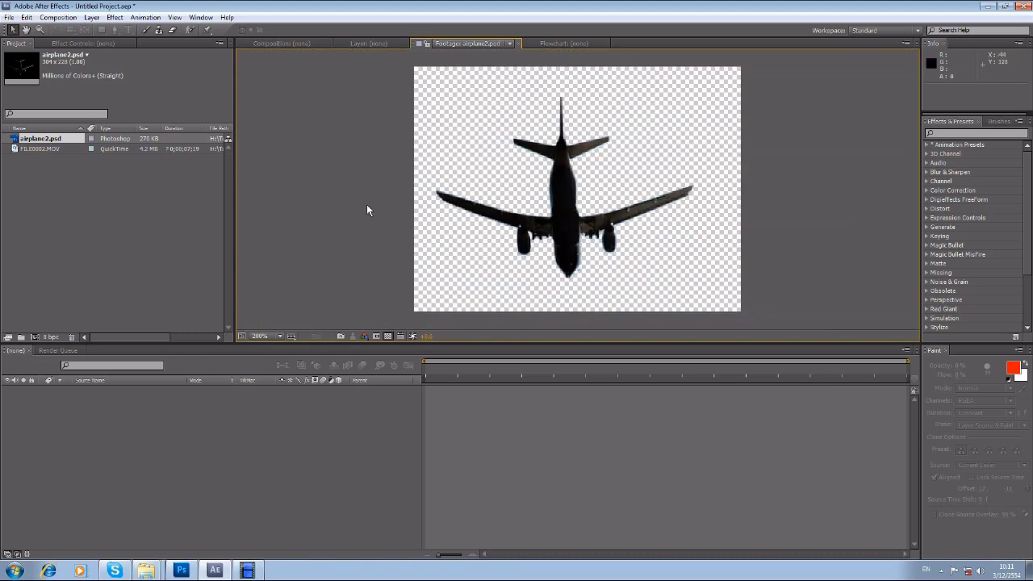
click(93, 218)
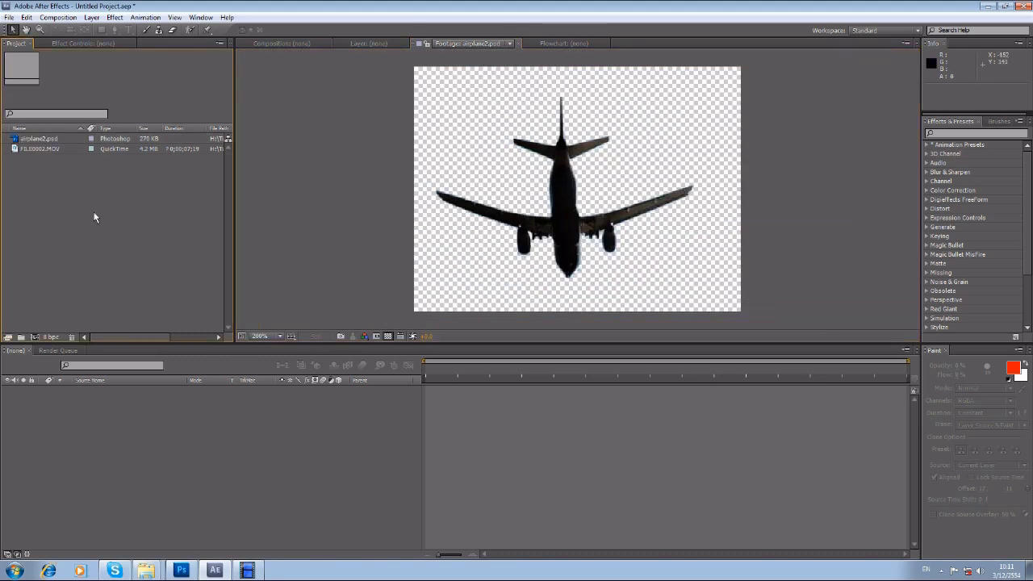
click(39, 138)
scroll(609, 169, up, 2)
scroll(537, 174, down, 2)
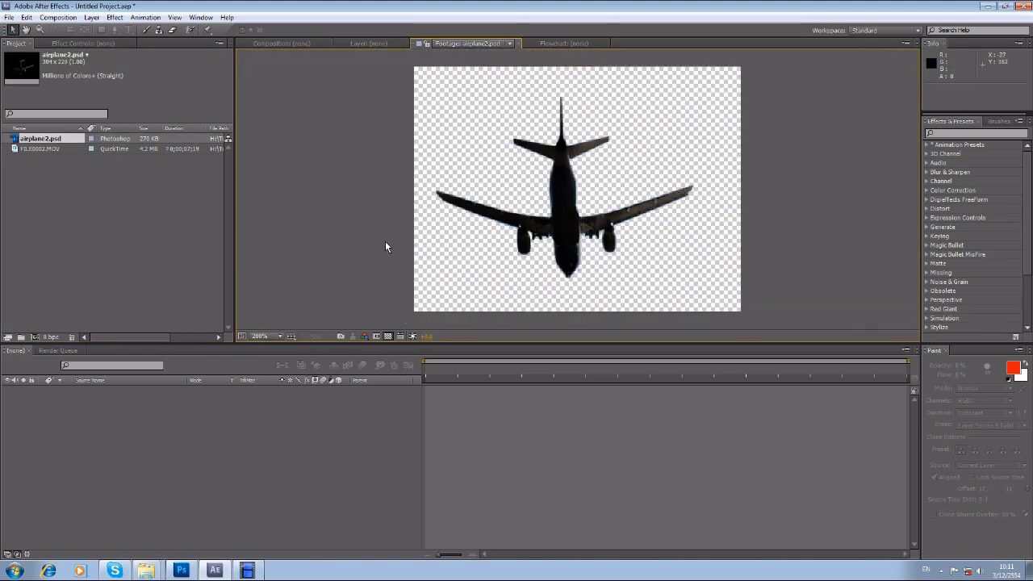
Import the end4.jpg image into the project and open it as footage
double_click(34, 187)
double_click(347, 106)
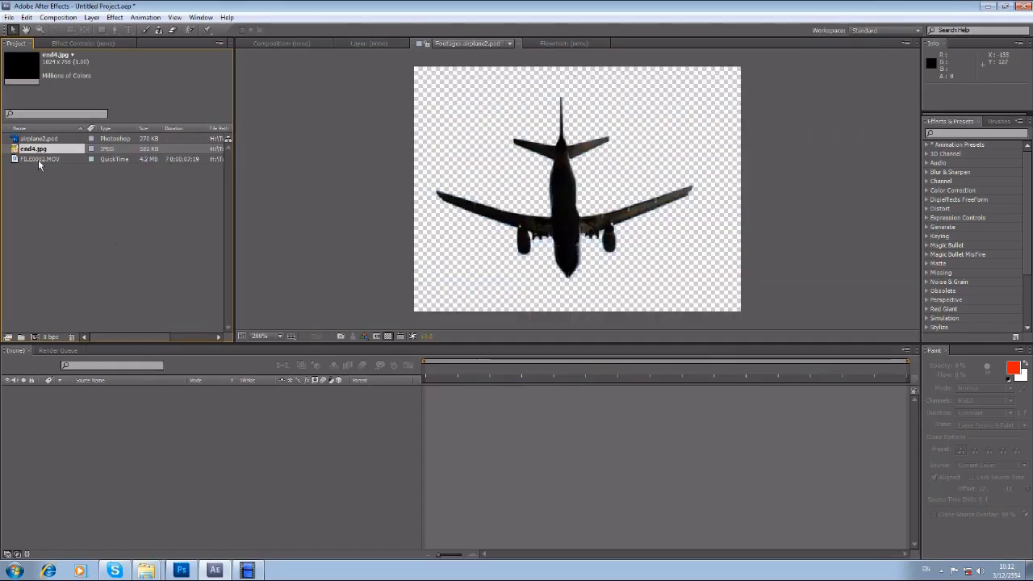
double_click(18, 150)
scroll(527, 246, up, 2)
scroll(701, 267, down, 2)
key(space)
drag(518, 128, 517, 167)
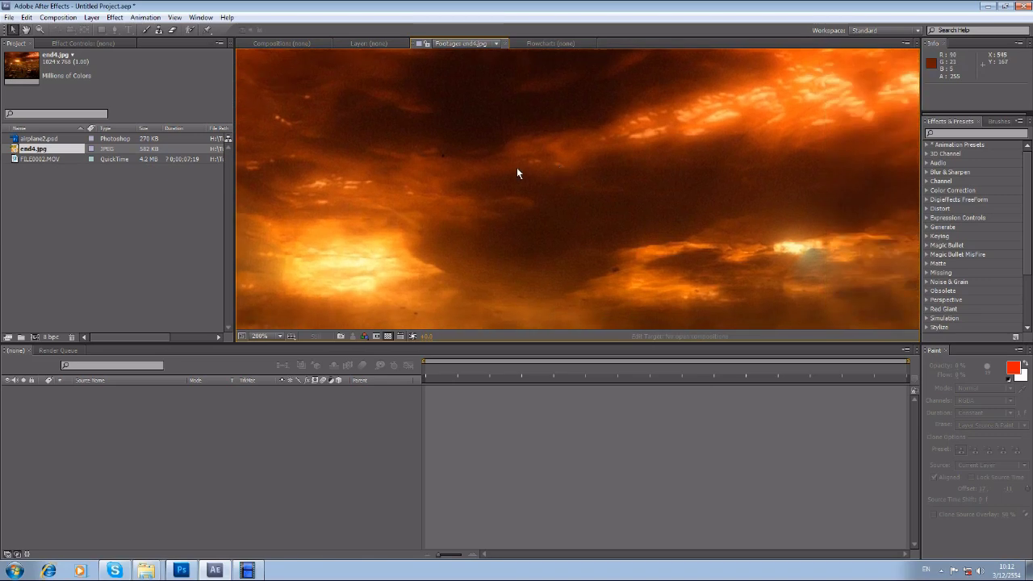
Examine the different areas of the fiery sky in the end4.jpg image
scroll(517, 170, down, 1)
scroll(516, 173, up, 2)
scroll(517, 173, down, 1)
scroll(518, 173, up, 1)
scroll(517, 173, down, 2)
scroll(517, 173, up, 2)
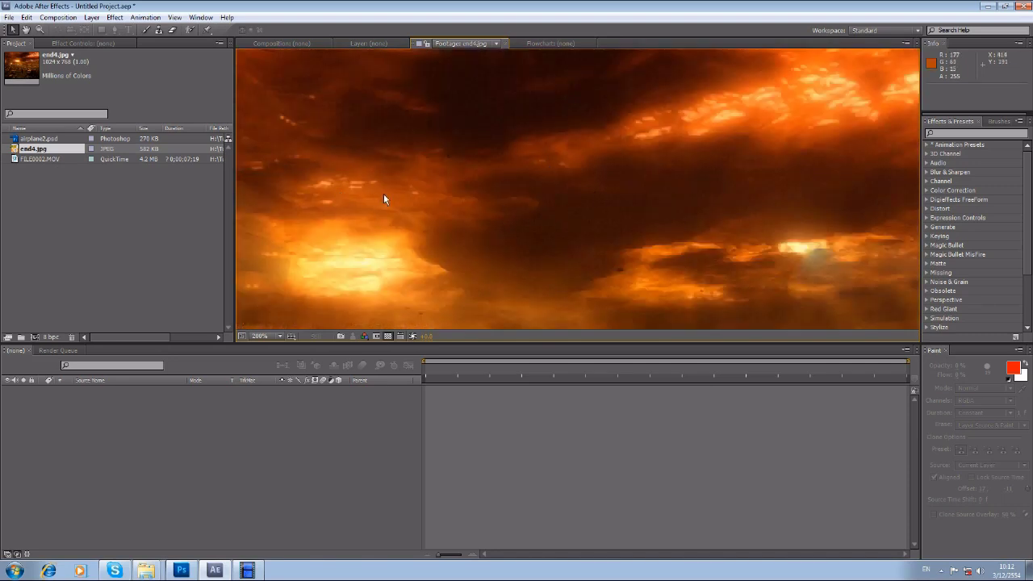
key(h)
drag(383, 196, 494, 206)
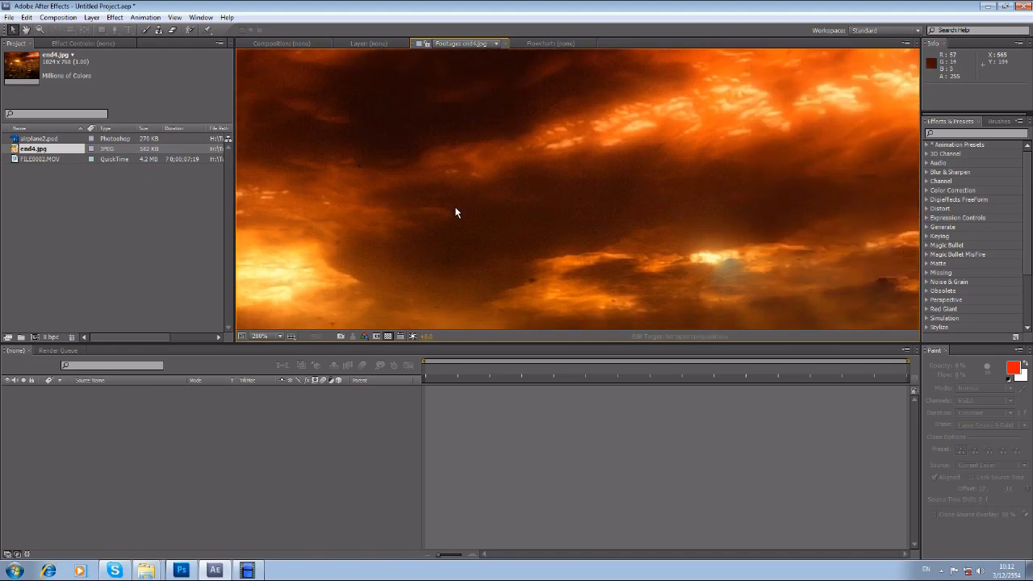
drag(456, 213, 339, 124)
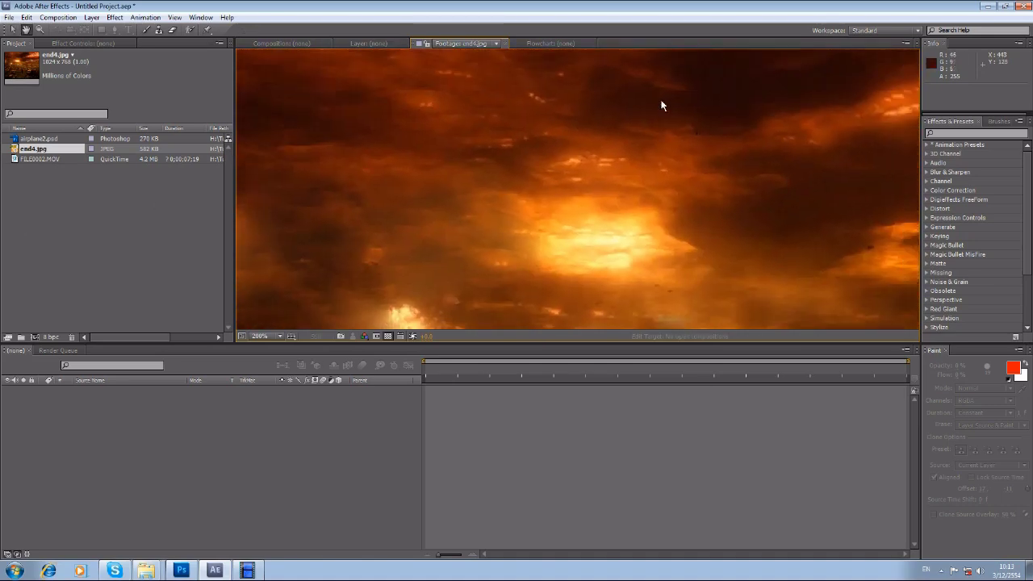
drag(661, 104, 339, 127)
Import the DVBlackBurn01a.mov and Snow03.avi clips into the project and preview them as footage
click(76, 233)
double_click(77, 233)
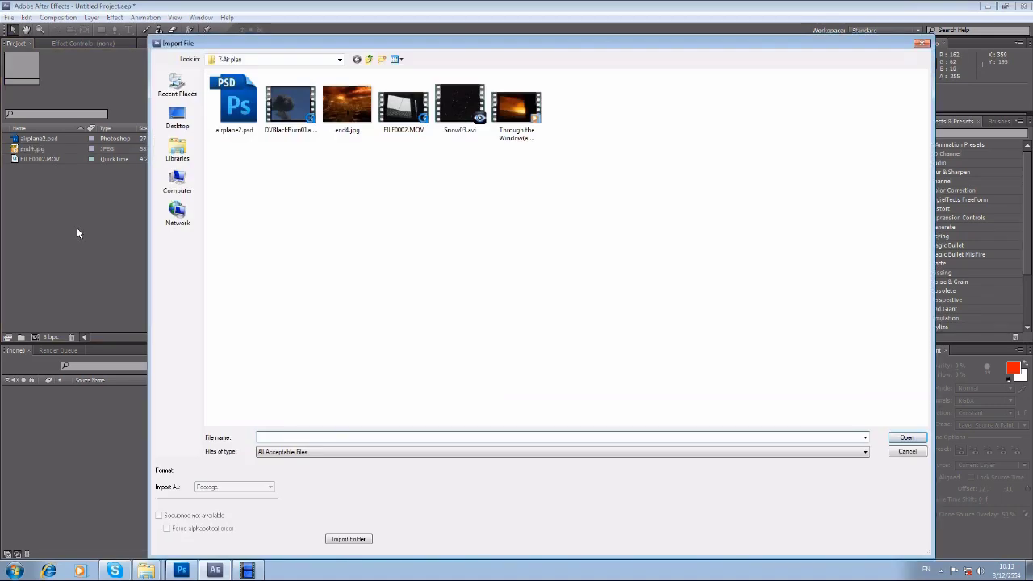
double_click(295, 115)
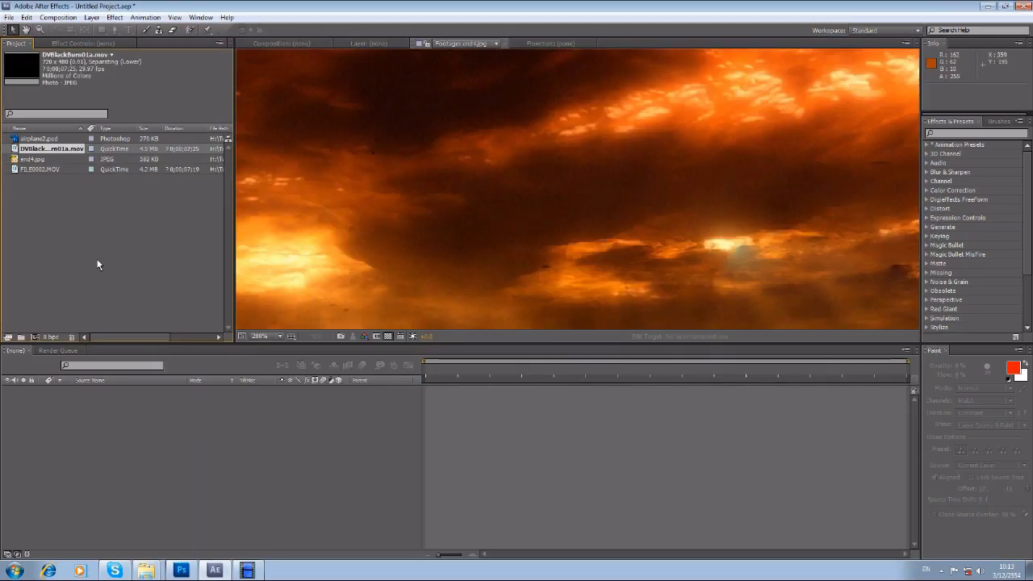
double_click(20, 148)
scroll(547, 208, down, 1)
key(space)
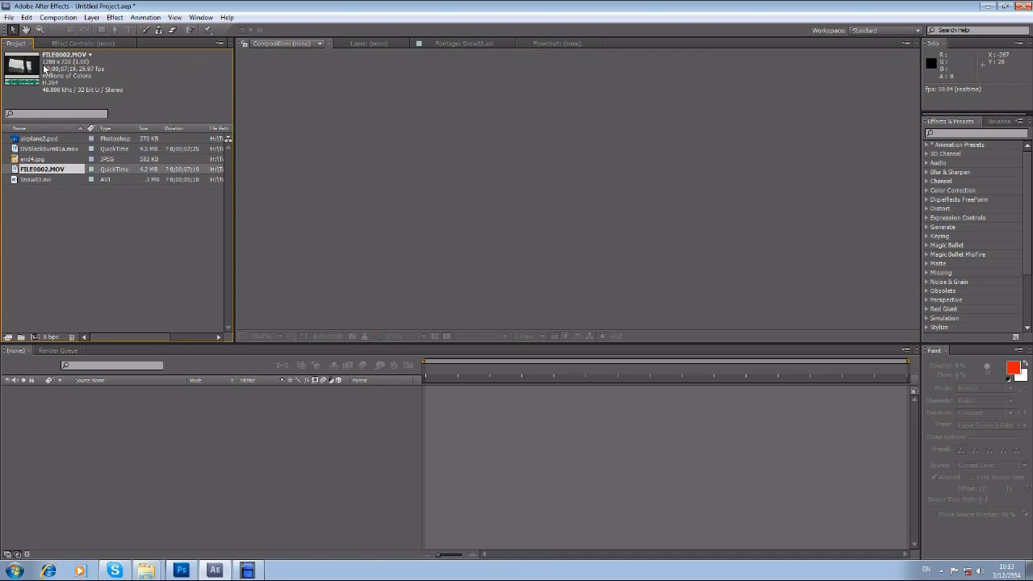
Create a new composition with the HDV/HDTV 720 29.97 preset and a duration of 0;00;05;04
right_click(74, 224)
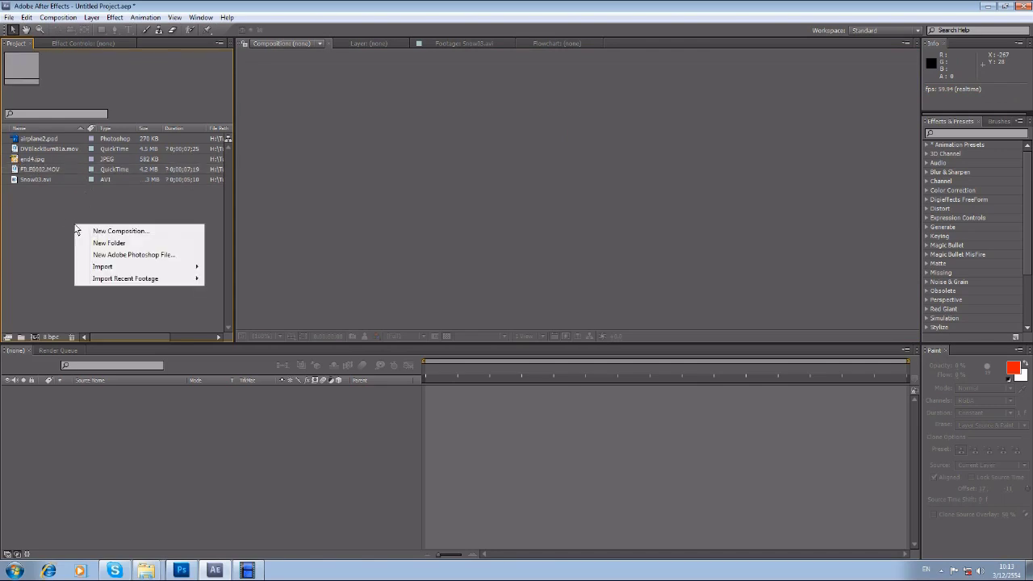
click(121, 232)
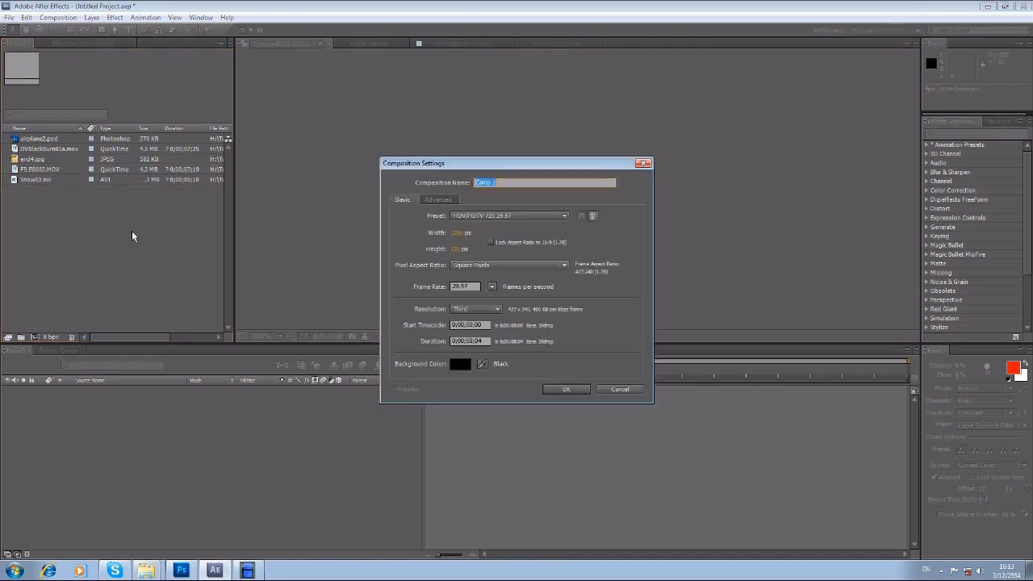
click(472, 343)
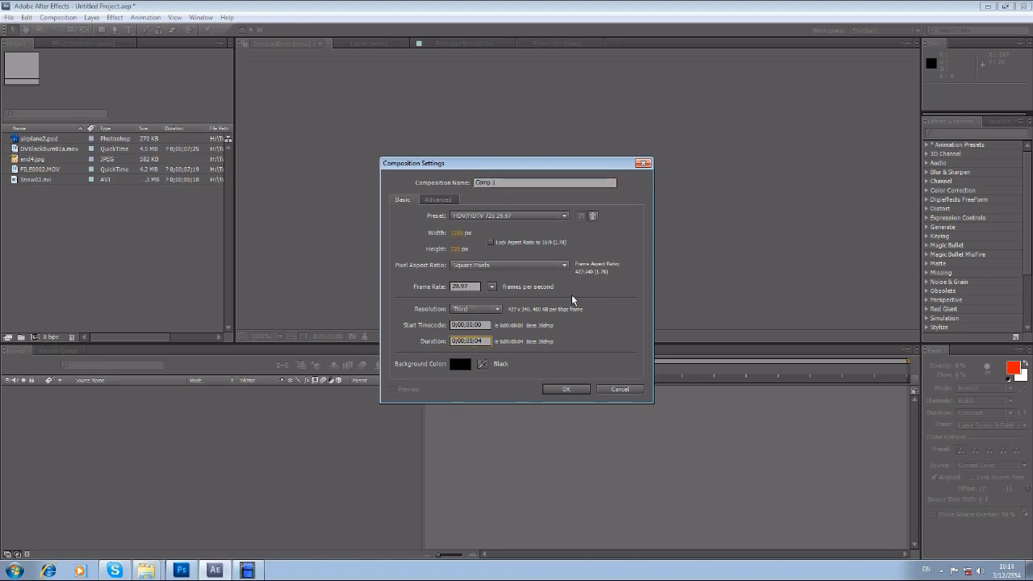
click(565, 391)
Add FILE0002.MOV to the new composition as a layer and preview it
drag(13, 181, 556, 231)
click(497, 457)
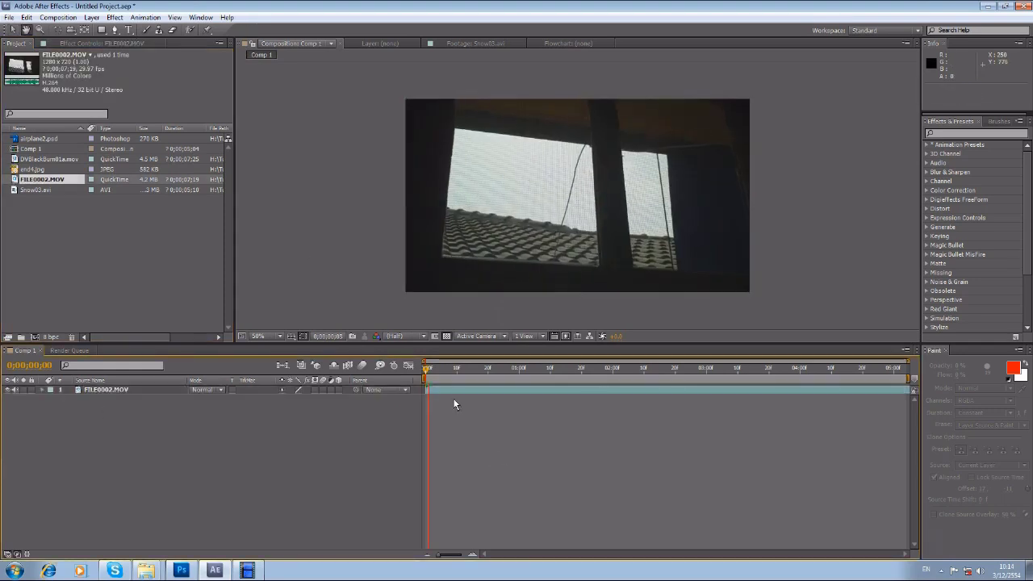
key(space)
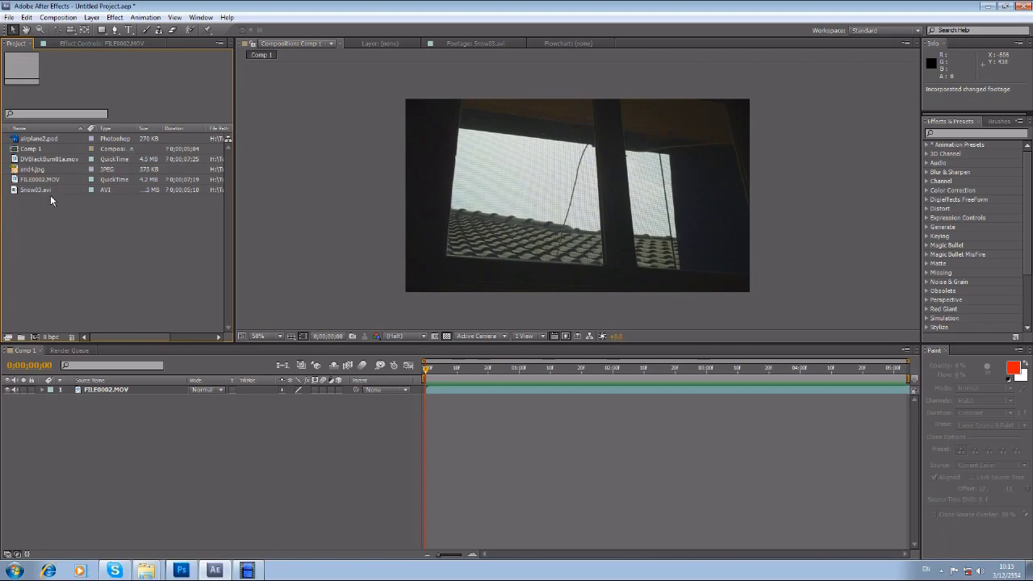
View the updated end4.jpg, and create a second HDV/HDTV 720 29.97 composition lasting 0;00;05;04
double_click(33, 169)
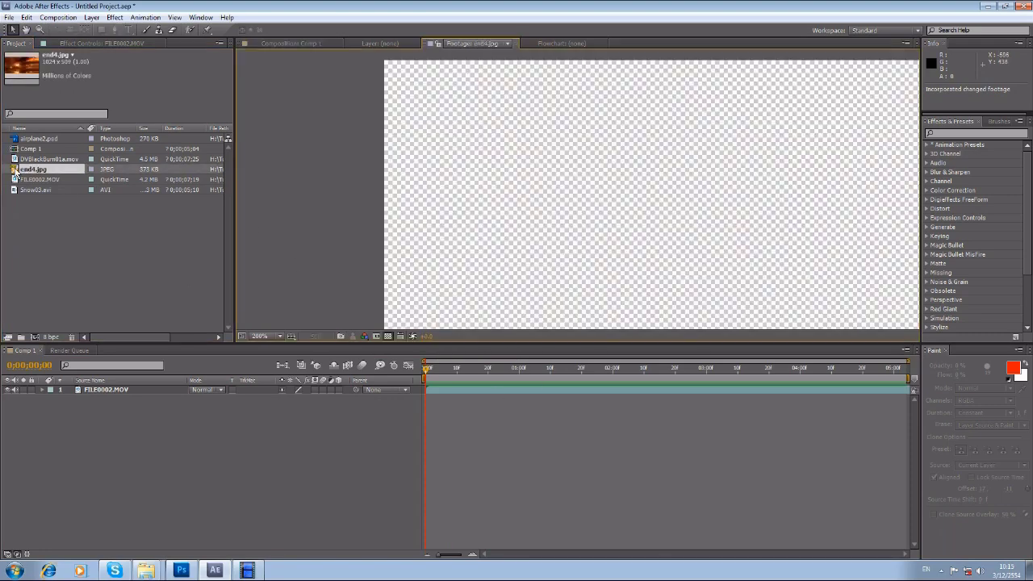
click(71, 244)
right_click(71, 244)
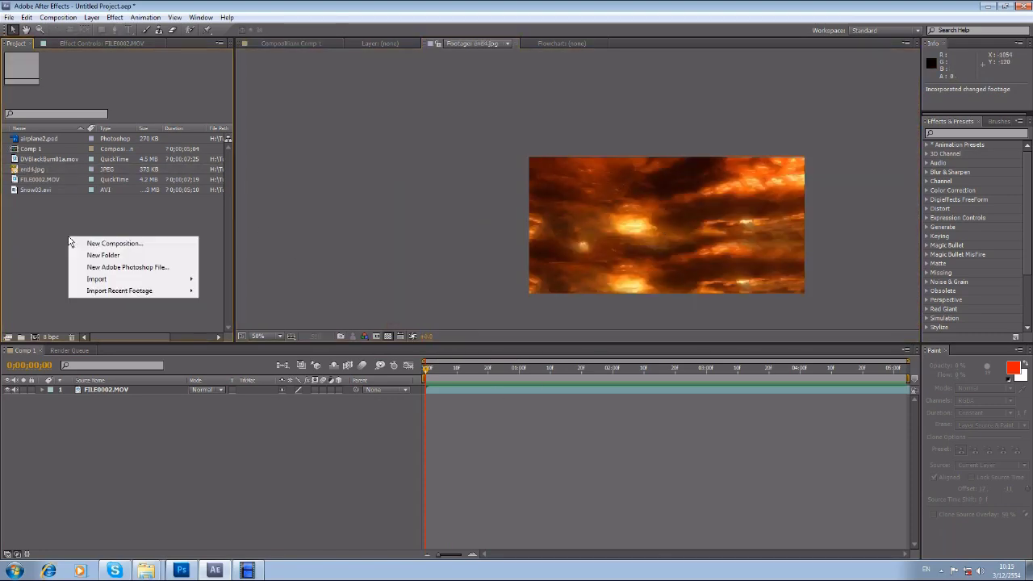
click(85, 244)
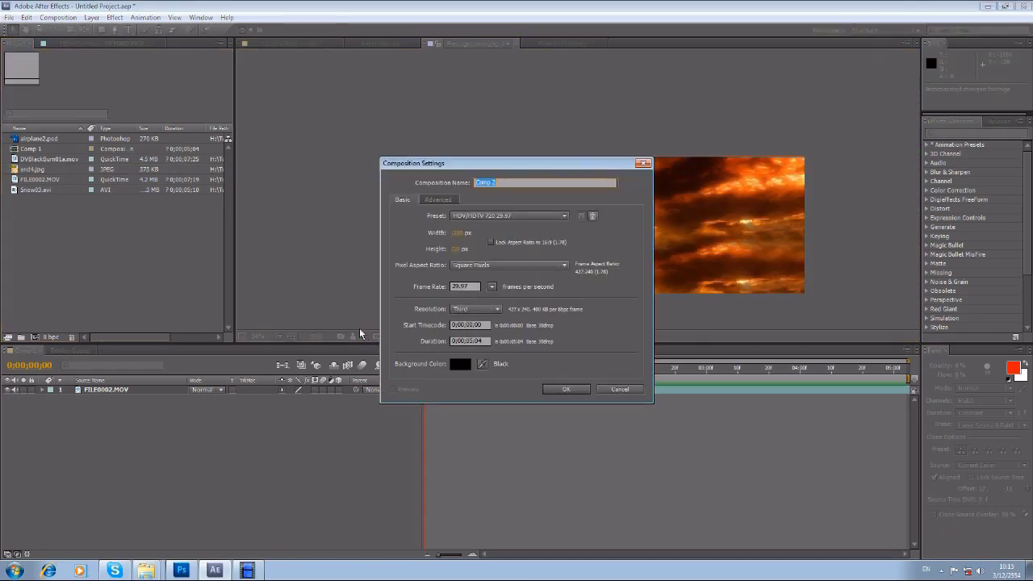
click(564, 390)
Place end4.jpg in the second composition and enlarge it until it extends past the frame on all sides
drag(14, 194, 168, 458)
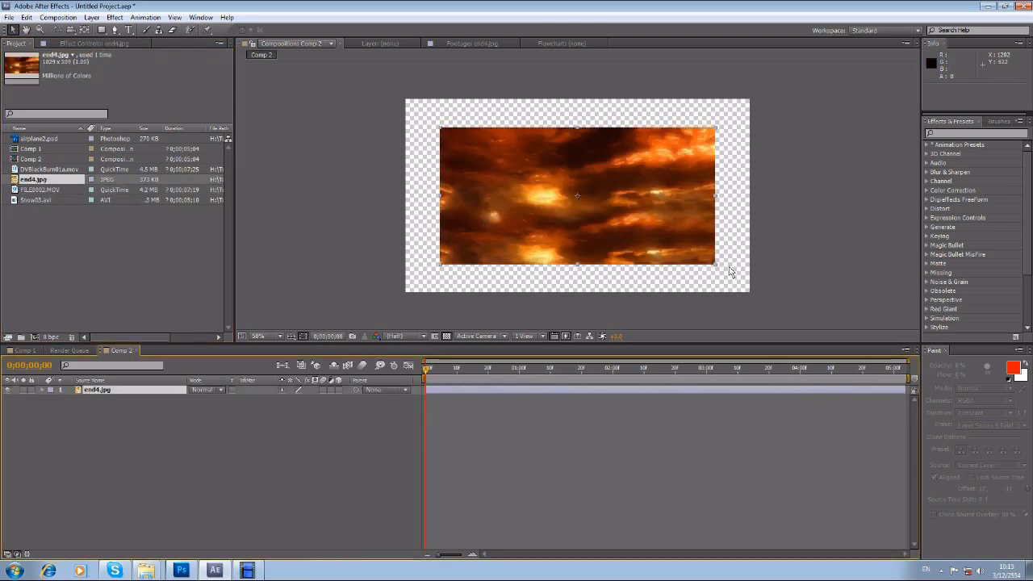
drag(714, 264, 777, 303)
click(583, 429)
click(467, 388)
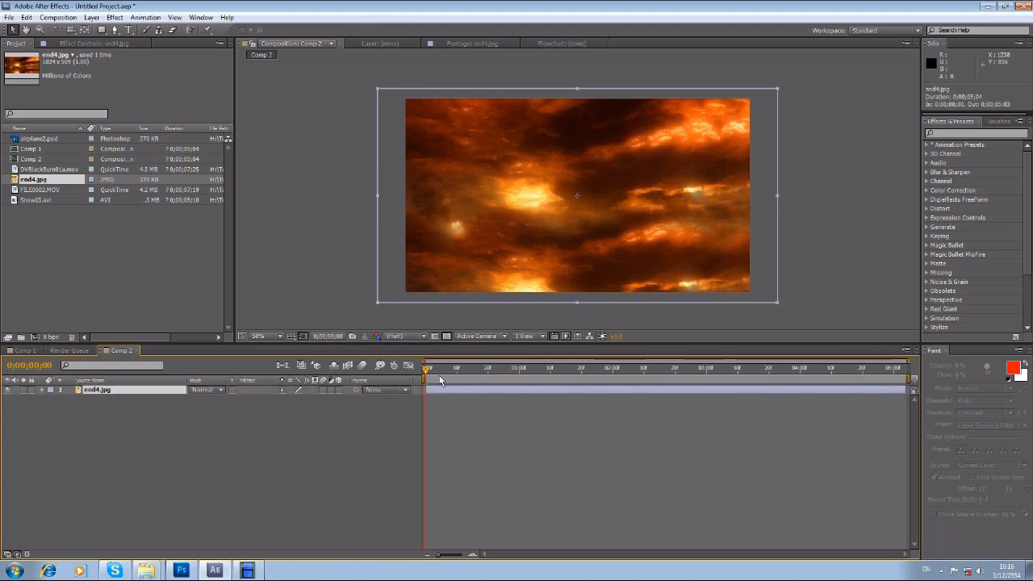
key(space)
key(space)
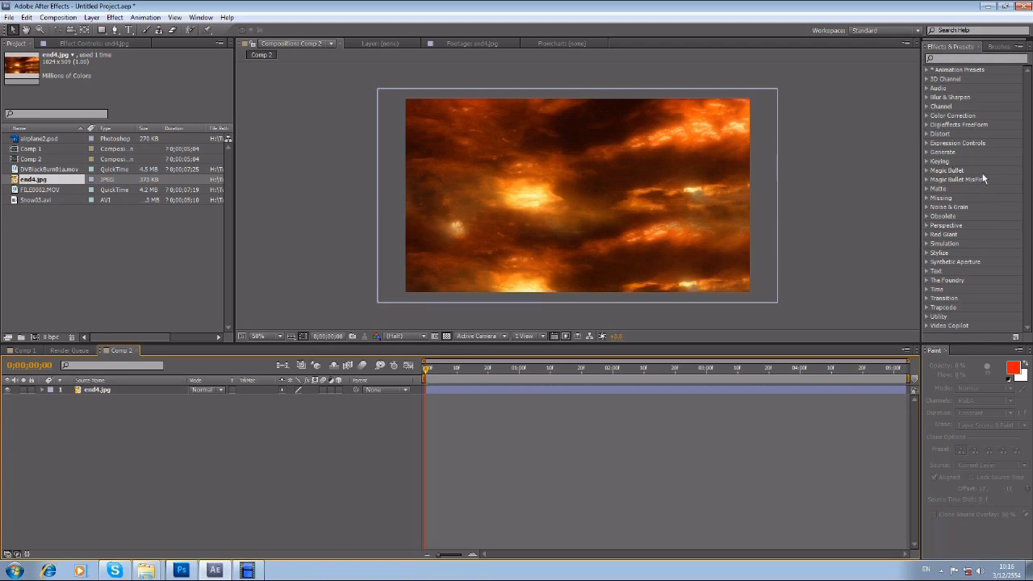
Apply the Wave Warp distort effect to the end4.jpg layer and preview the wave motion
click(927, 134)
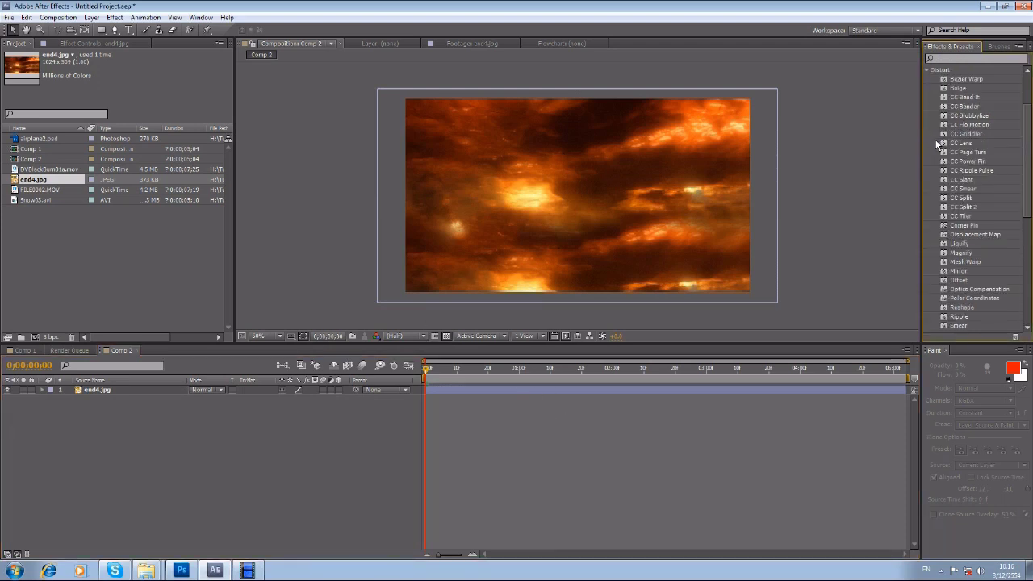
scroll(938, 143, down, 5)
scroll(938, 145, down, 1)
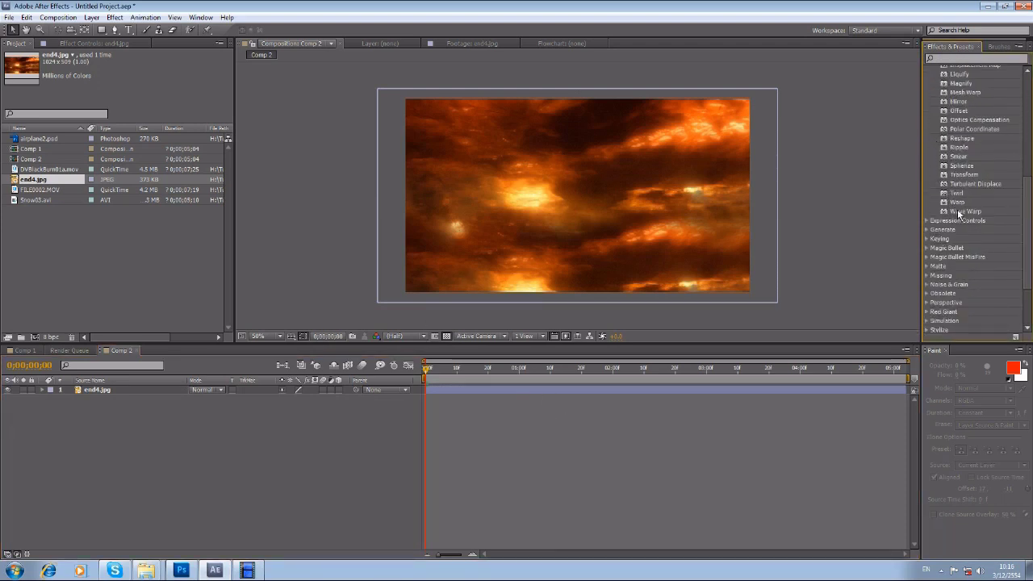
drag(972, 216, 588, 219)
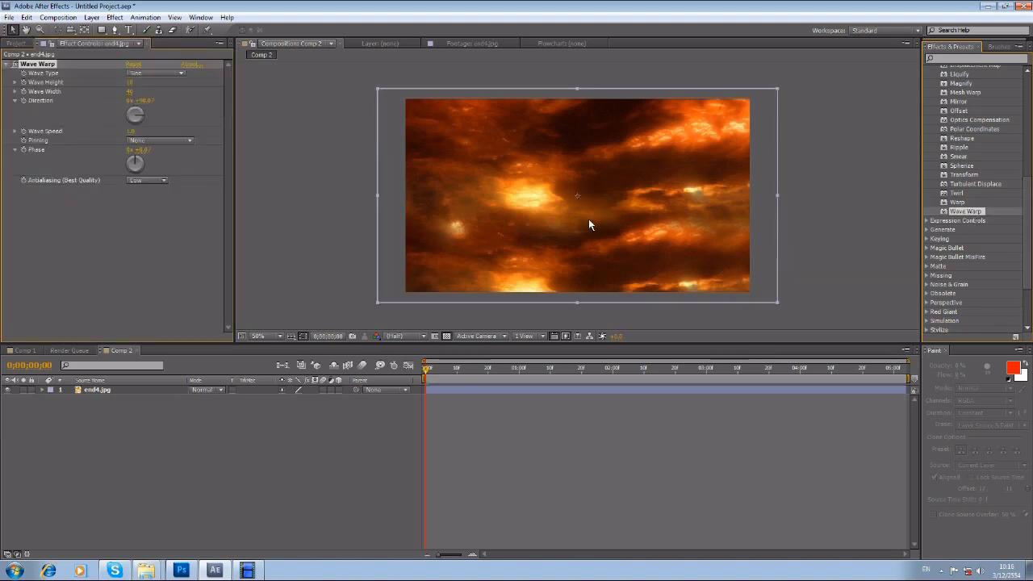
key(space)
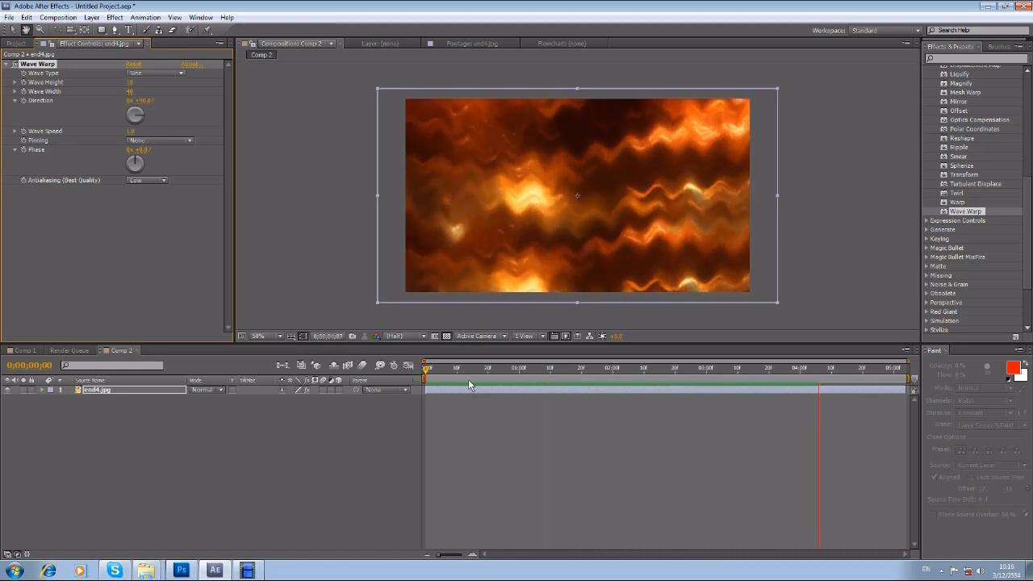
key(space)
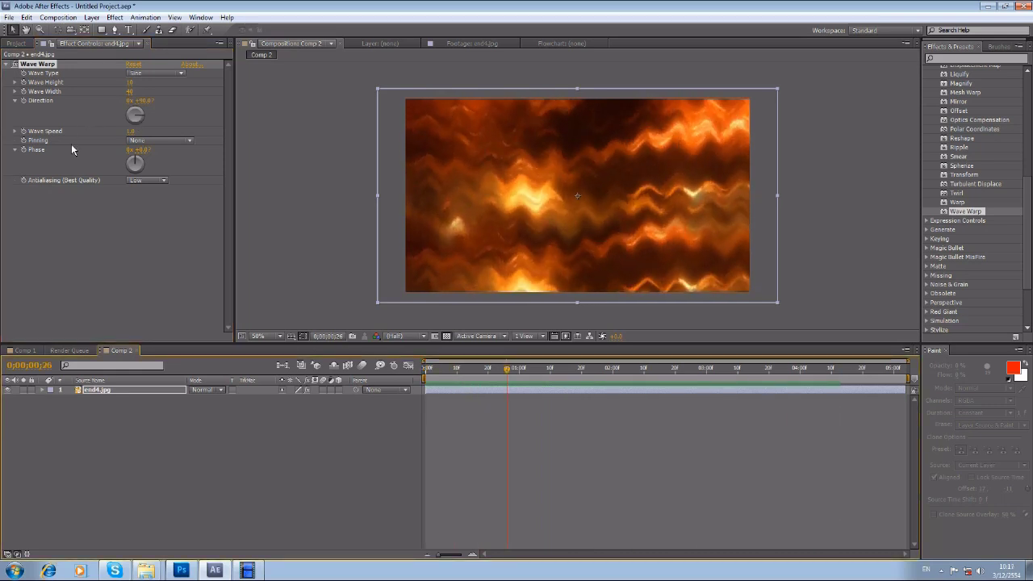
Set the Wave Warp to wave height 5, wave width 94 and wave speed about 0.2, and preview the gentler sky motion
click(15, 91)
drag(46, 96, 34, 97)
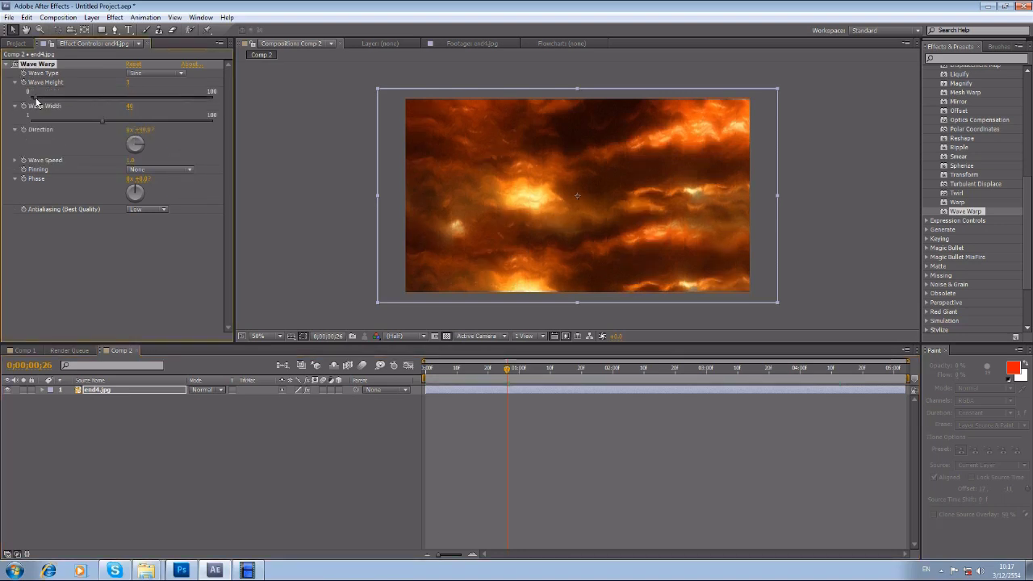
drag(103, 121, 201, 121)
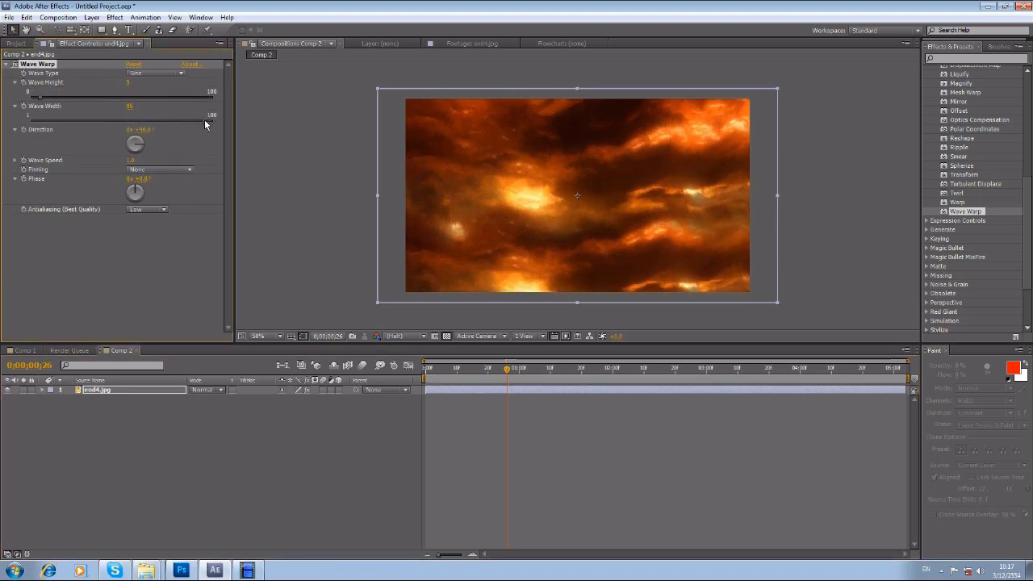
click(16, 161)
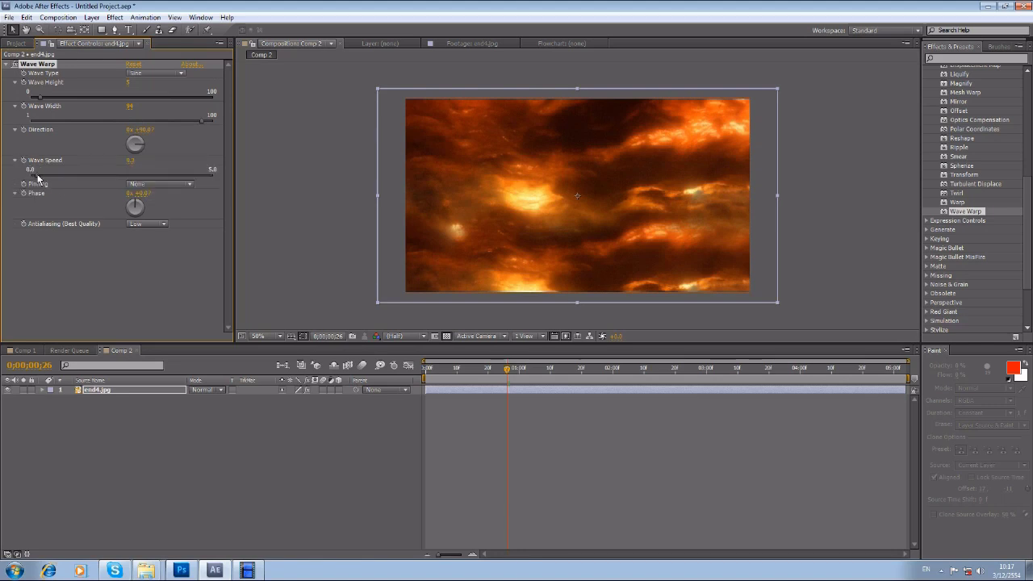
drag(452, 370, 402, 373)
click(535, 449)
key(space)
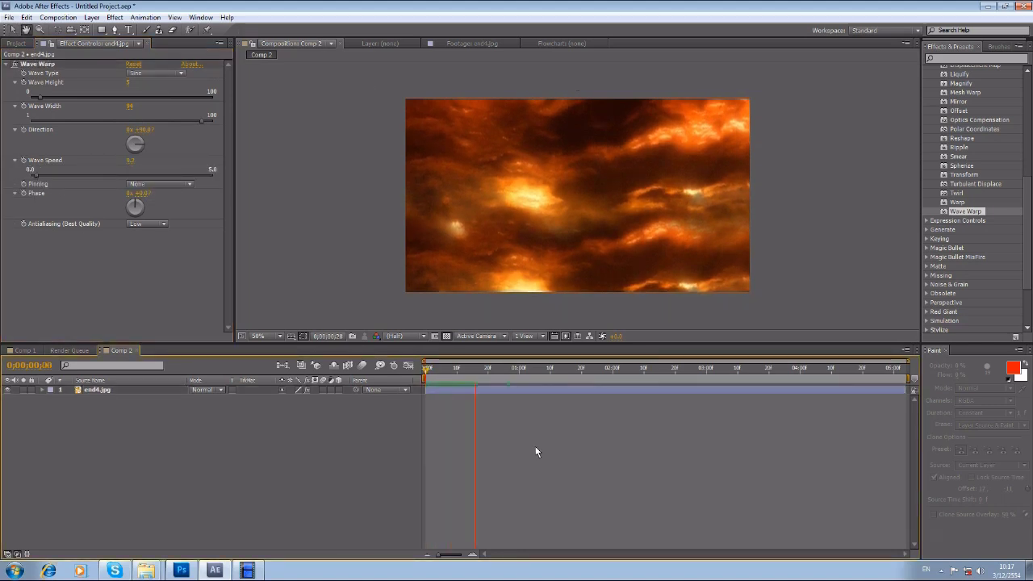
click(584, 288)
Rename the Comp 2 composition as Sky and the Comp 1 composition as Final
click(15, 43)
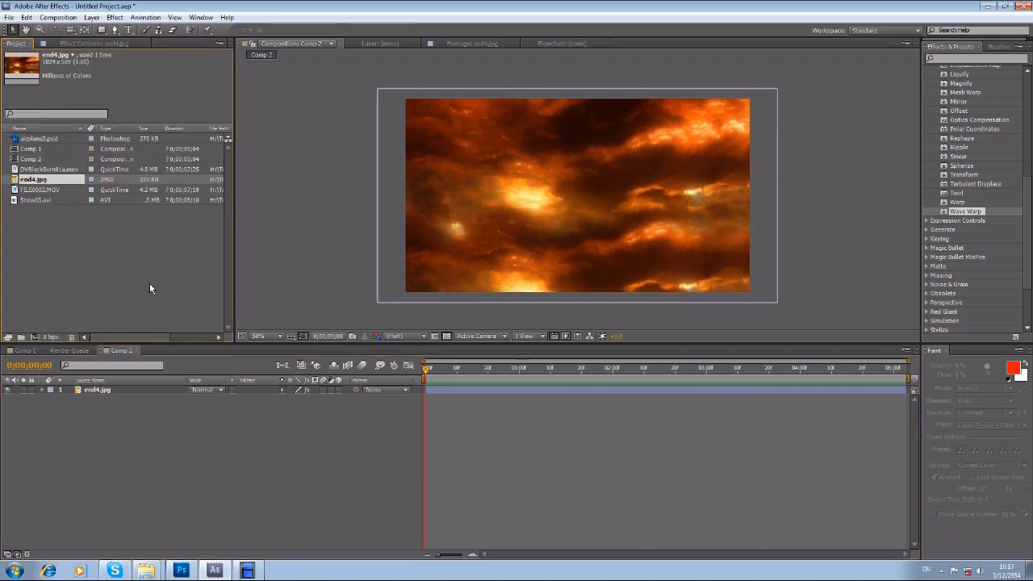
click(35, 159)
click(36, 160)
text(Sky)
key(Return)
click(26, 149)
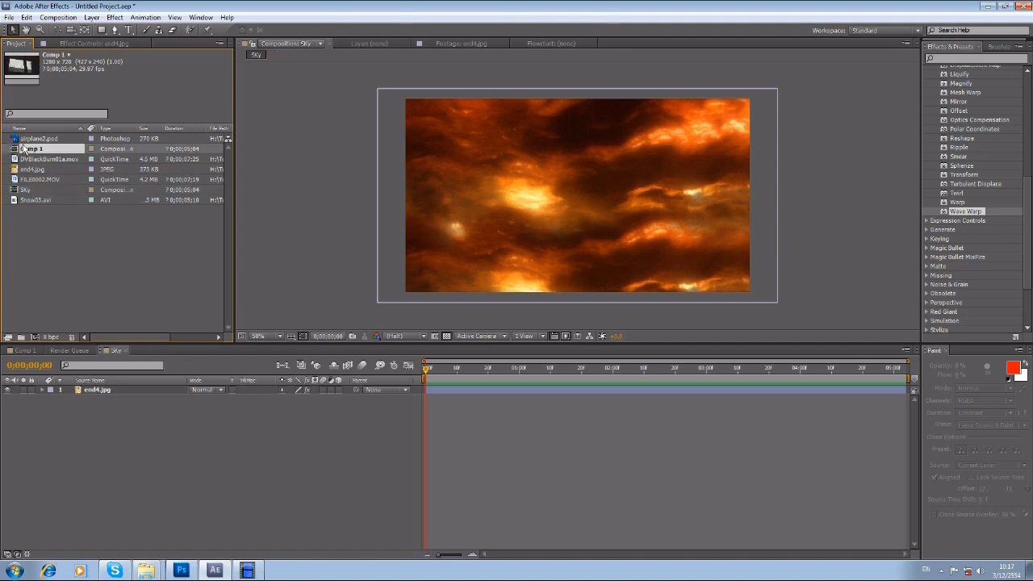
text(Final)
key(Return)
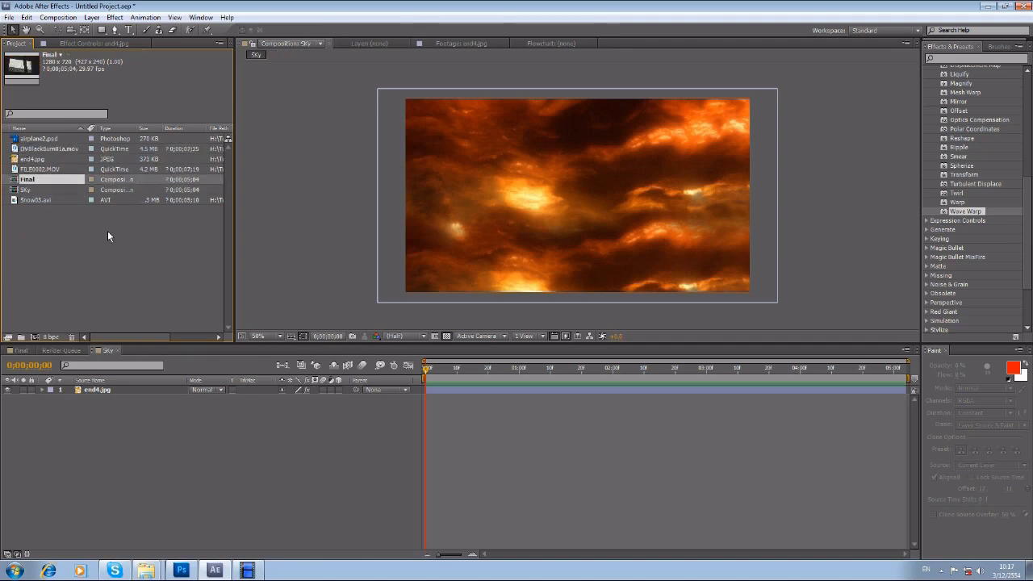
Switch to the Final composition and play back its window footage
key(space)
key(space)
drag(21, 351, 55, 352)
key(space)
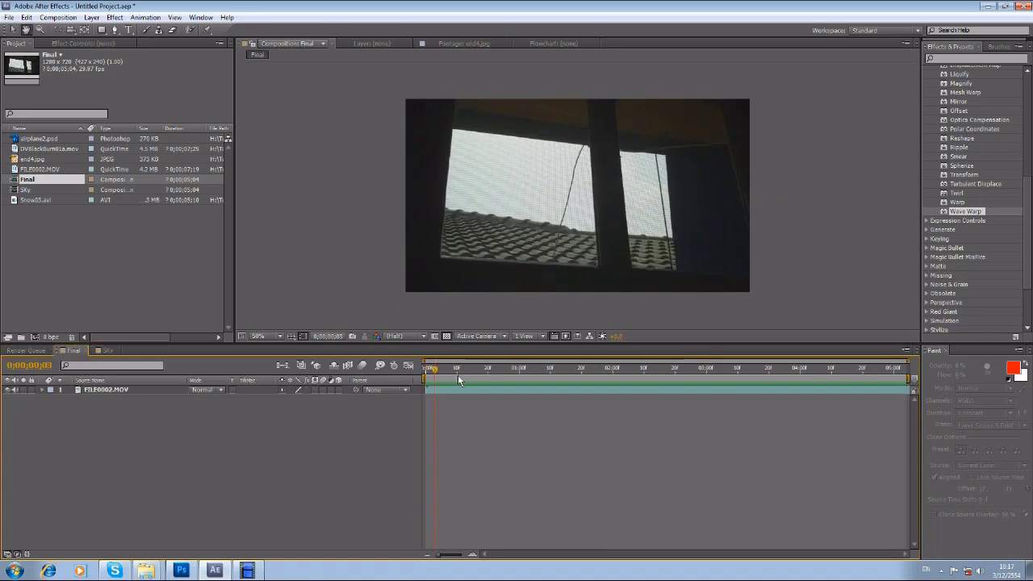
Bring up the Tracker controls and add a null object to the Final composition
click(201, 227)
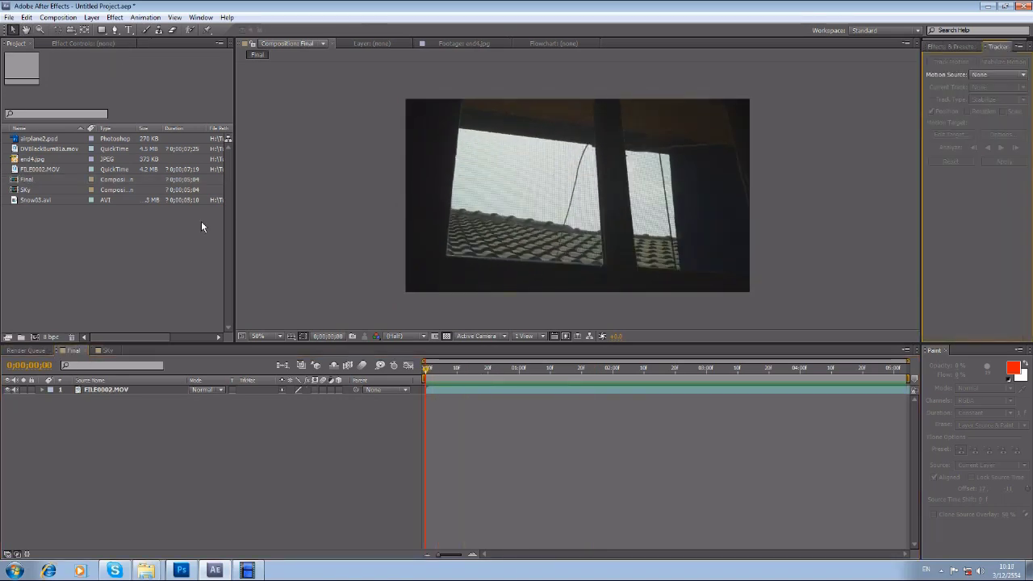
click(194, 437)
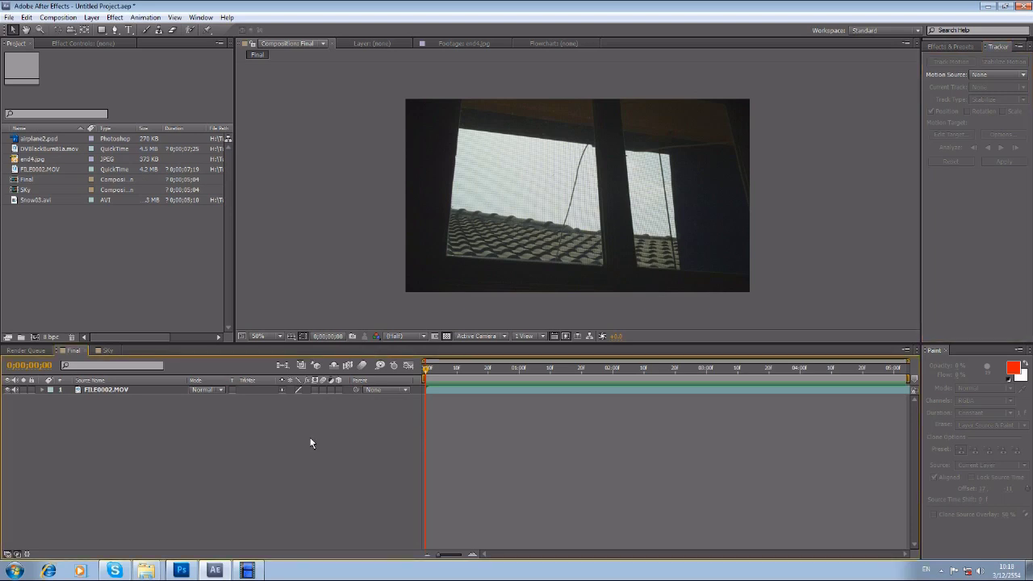
right_click(156, 430)
mouse_move(203, 436)
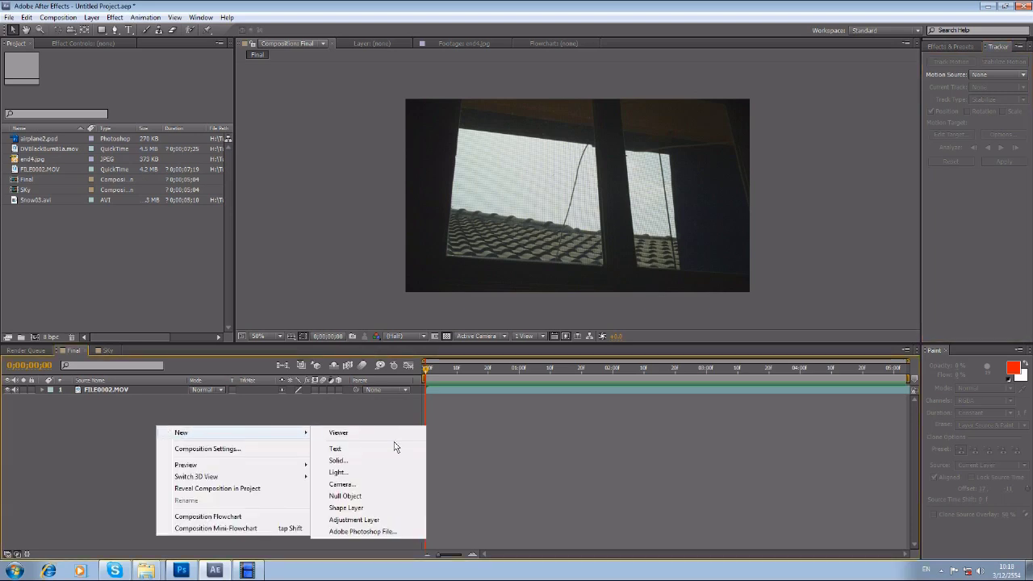
click(346, 495)
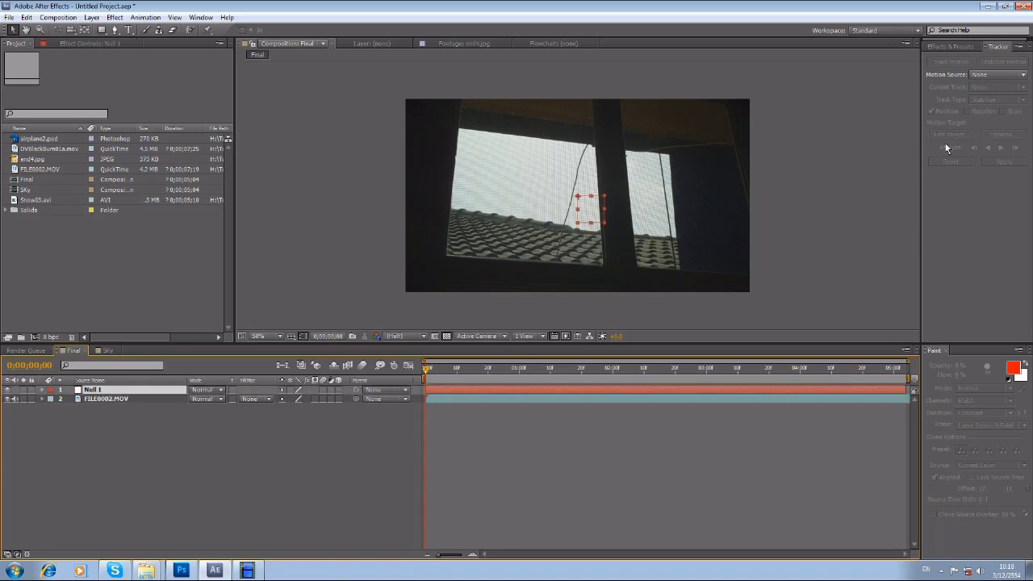
Start motion tracking on FILE0002.MOV and place an enlarged Track Point 1 on the roof ridge
click(462, 398)
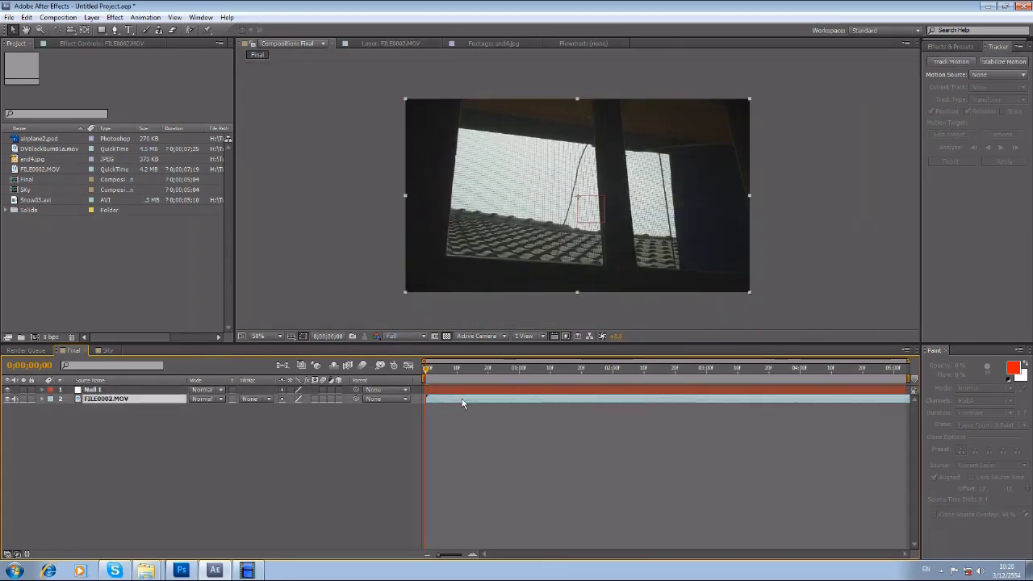
click(953, 62)
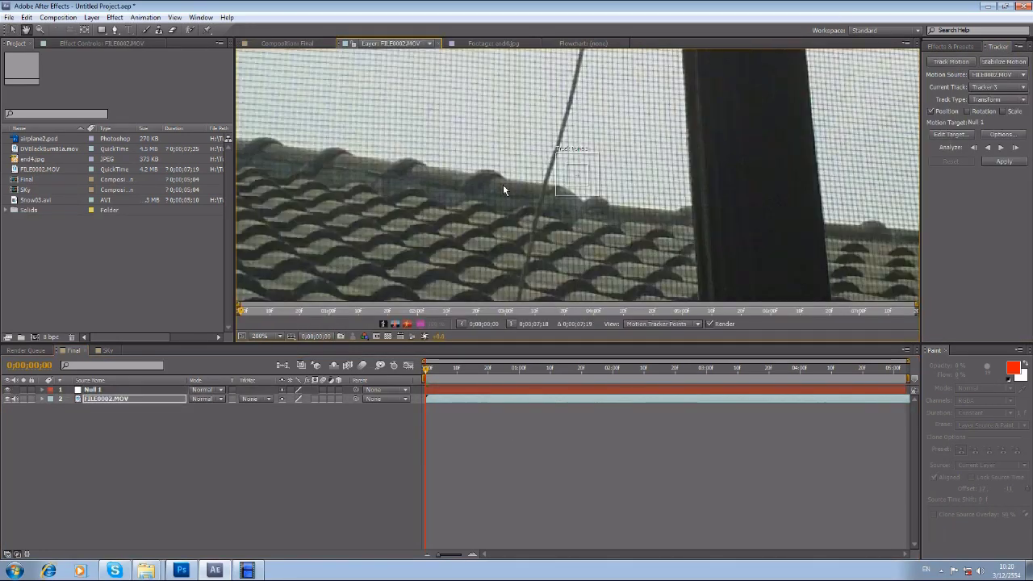
drag(623, 225, 339, 182)
key(comma)
drag(621, 192, 558, 206)
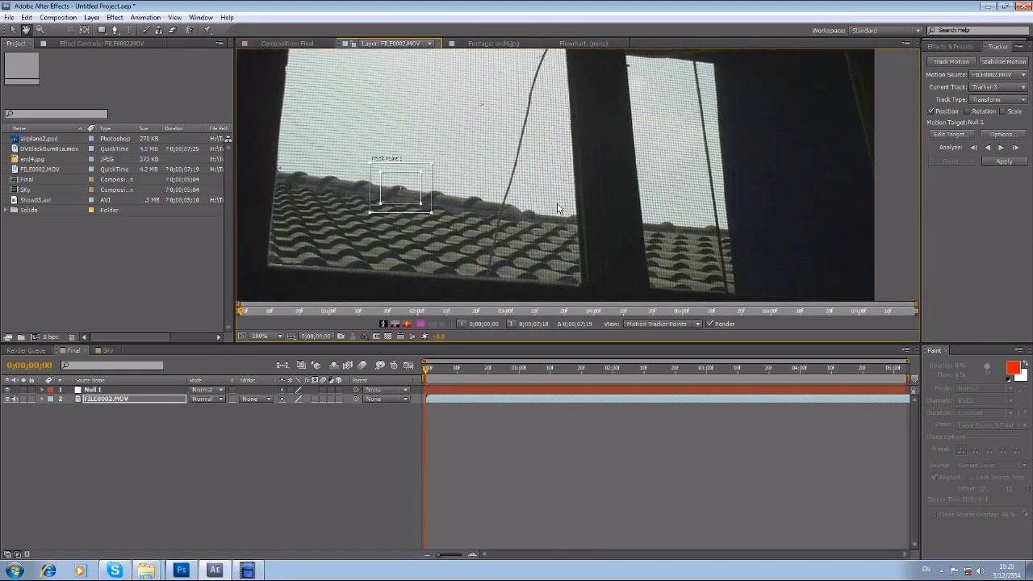
Enable rotation tracking, place an enlarged Track Point 2 on the ridge near the hanging cable, and enlarge Track Point 1's search region
click(980, 114)
click(980, 113)
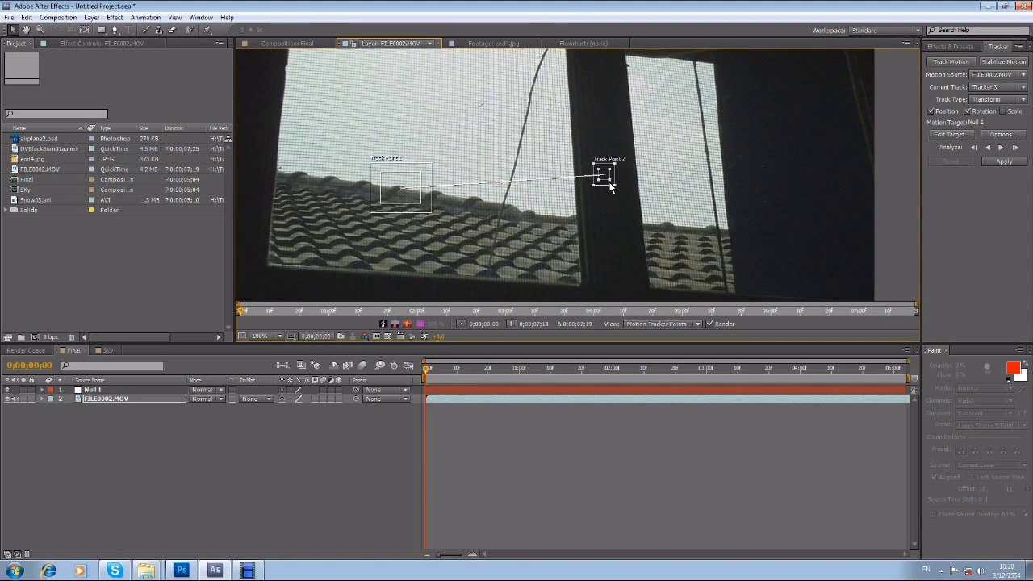
drag(605, 186, 524, 222)
drag(605, 164, 563, 161)
drag(432, 214, 435, 226)
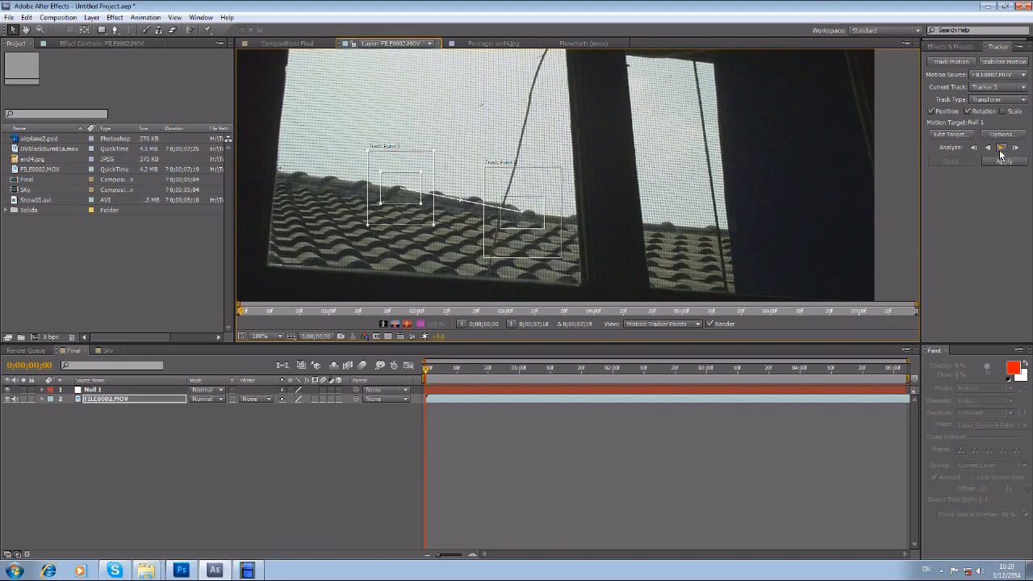
Analyze the track forward to 0;00;04;01 and apply it to Null 1 in the X and Y dimensions
click(1001, 149)
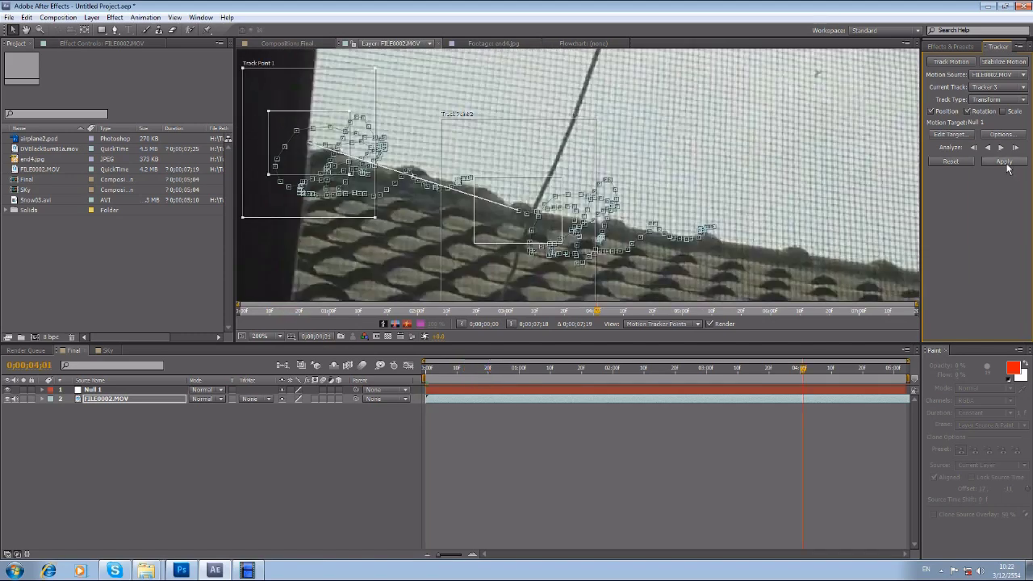
scroll(524, 199, down, 2)
scroll(527, 199, up, 1)
scroll(527, 198, down, 1)
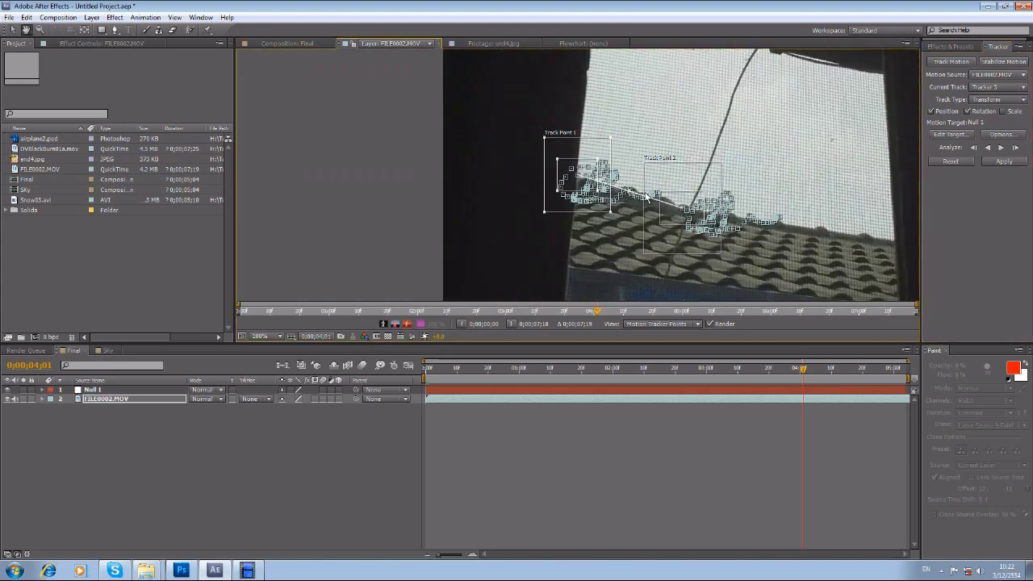
scroll(565, 202, up, 1)
click(997, 164)
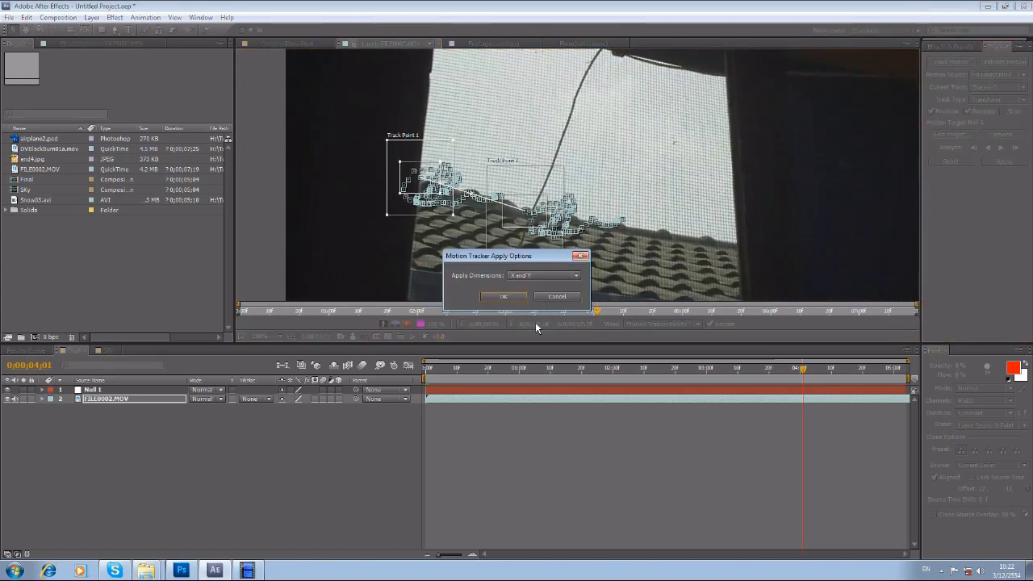
click(521, 297)
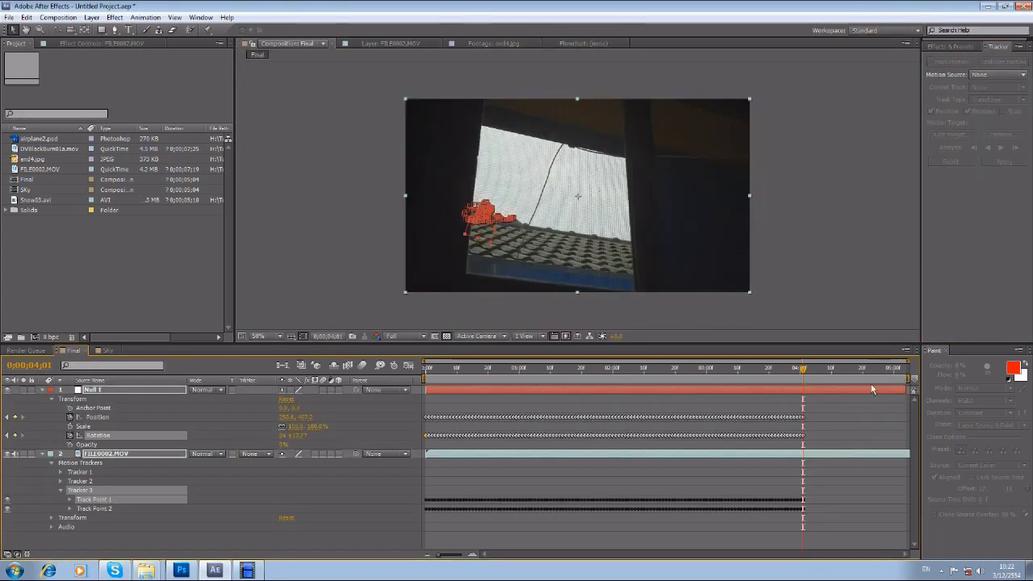
Trim the Final composition to a work area ending at 0;00;04;01 and collapse both layers' properties
drag(907, 380, 804, 389)
right_click(797, 386)
click(818, 408)
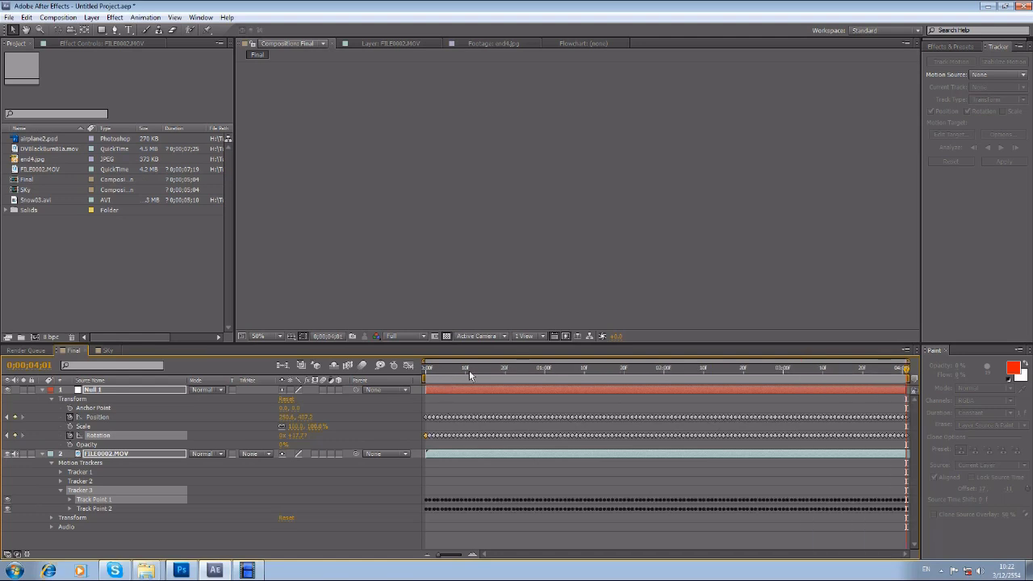
click(41, 455)
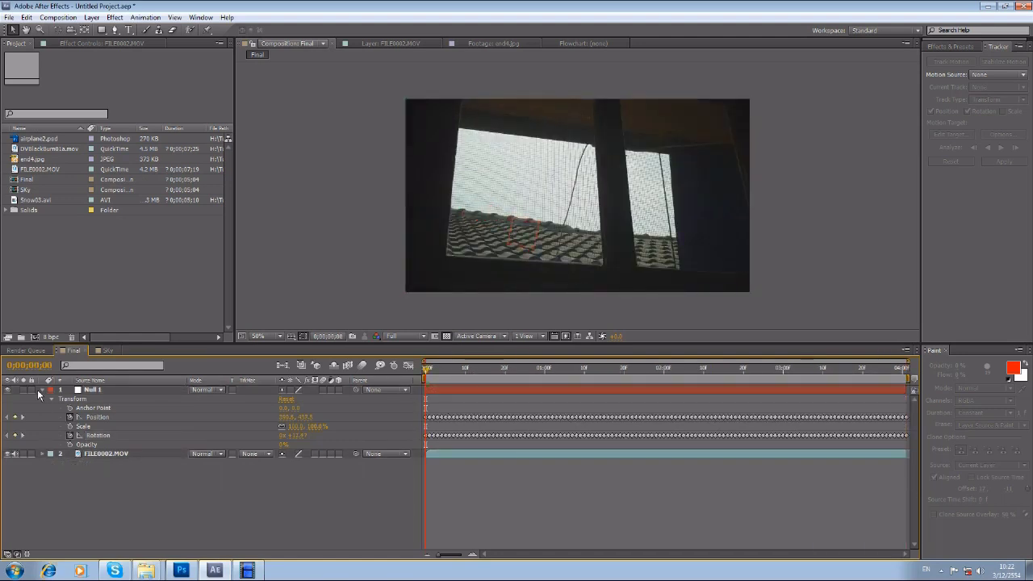
click(41, 389)
Preview the null's tracked motion over the footage with the composition view fitted up to 100%
key(space)
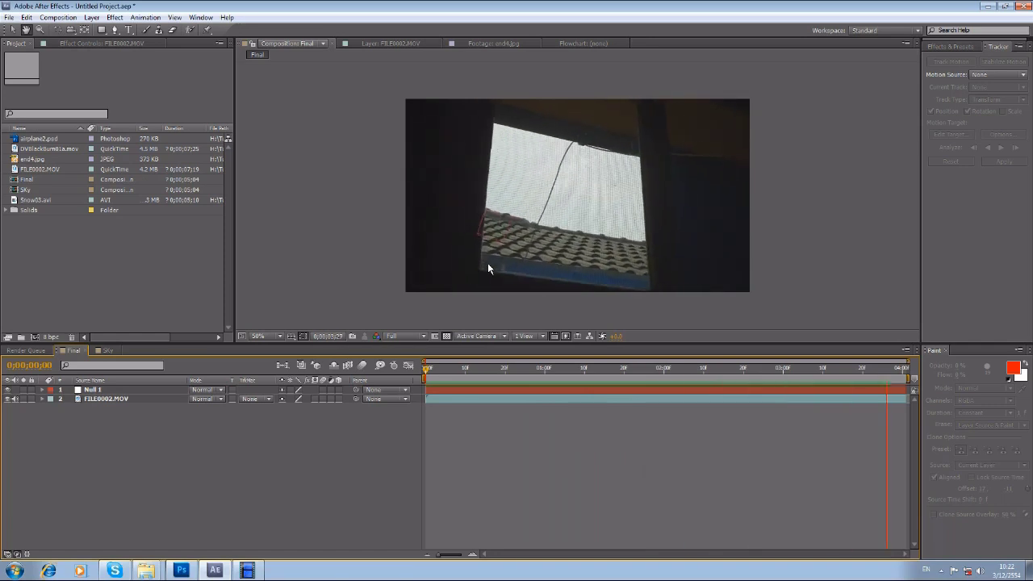
key(space)
click(272, 335)
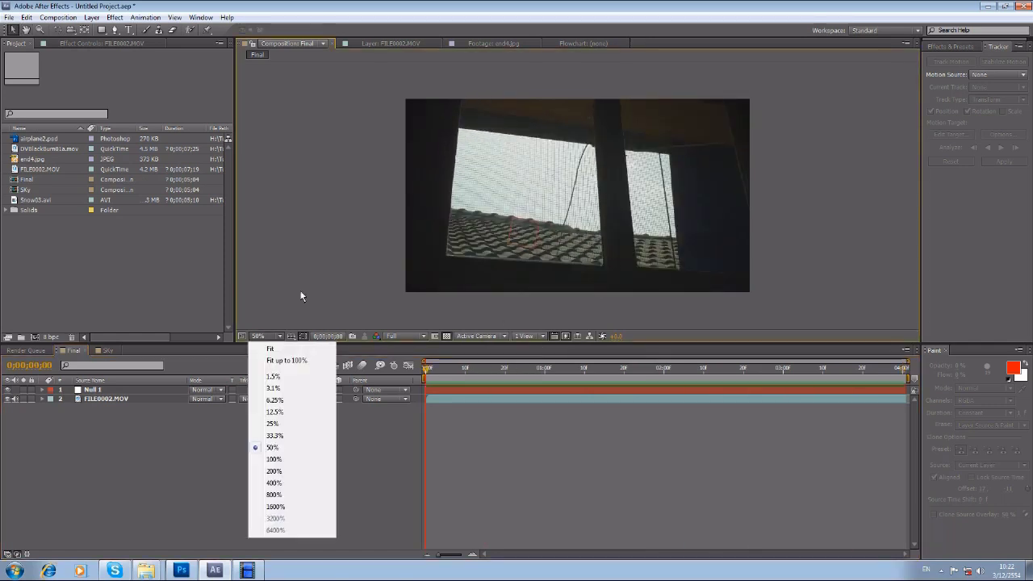
click(297, 360)
key(space)
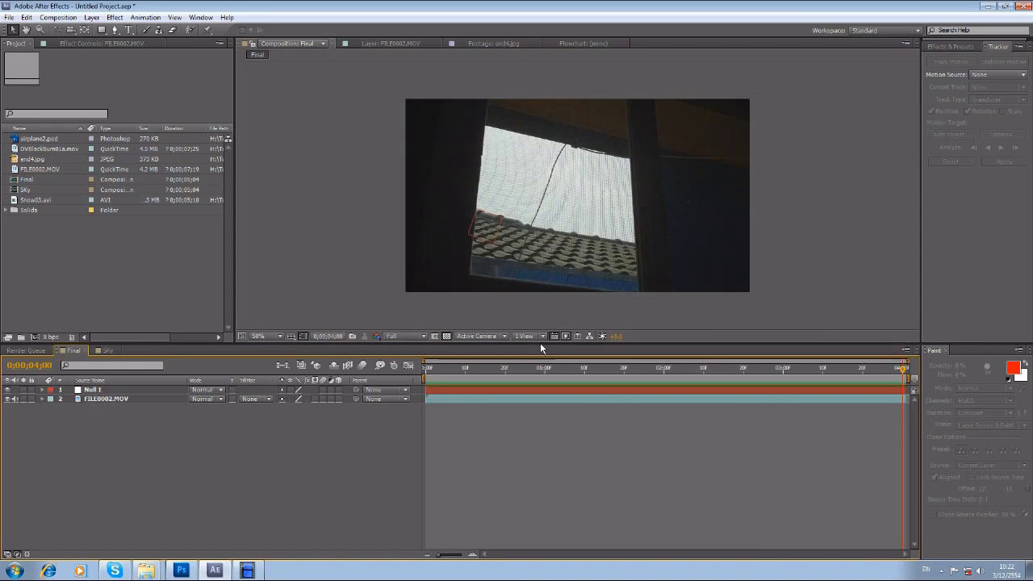
click(272, 336)
click(324, 362)
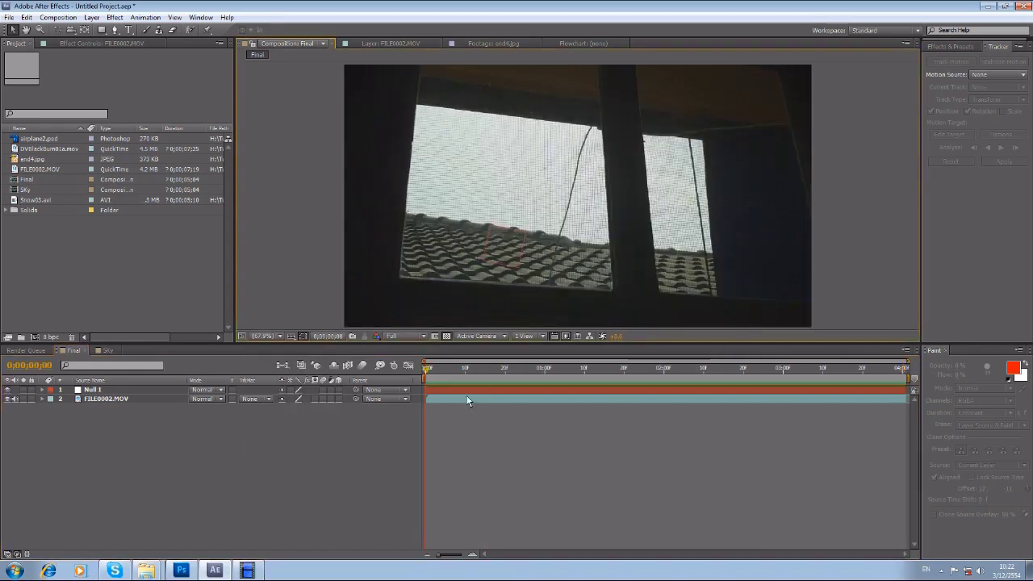
key(space)
drag(465, 369, 392, 374)
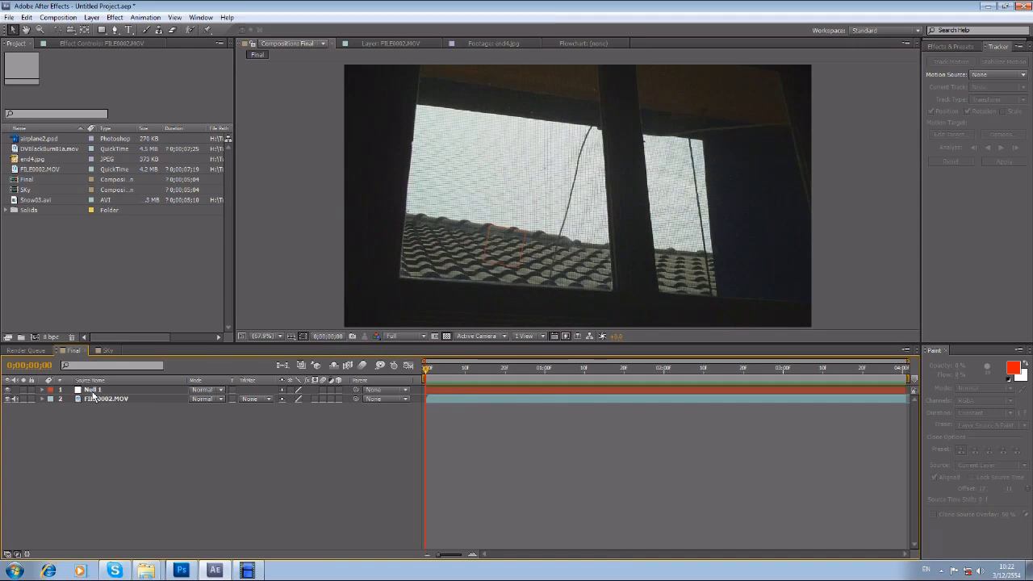
Move Null 1 below FILE0002.MOV and add the Sky composition as the bottom layer
drag(93, 394, 91, 410)
click(291, 432)
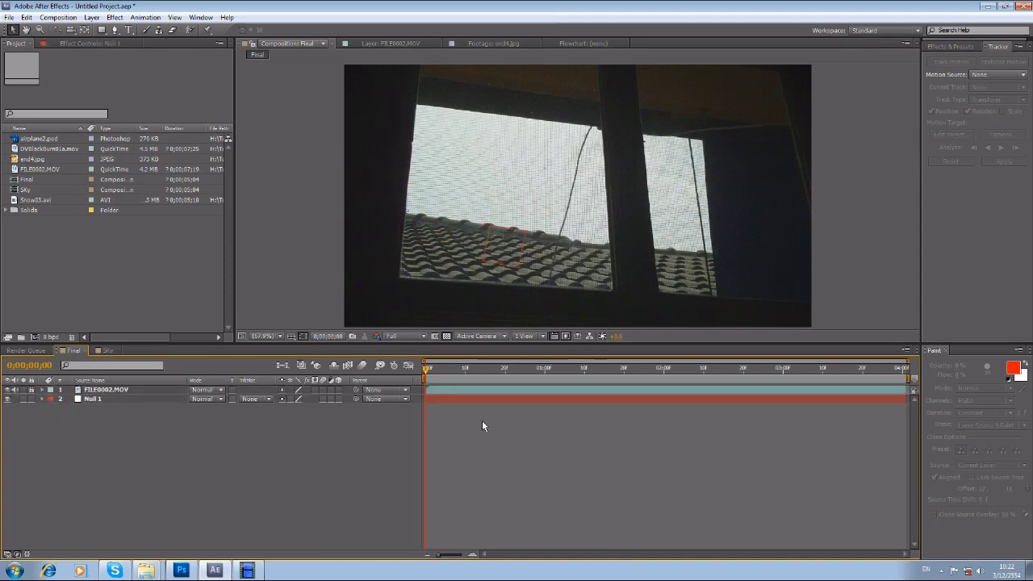
click(439, 398)
click(404, 420)
drag(20, 192, 97, 407)
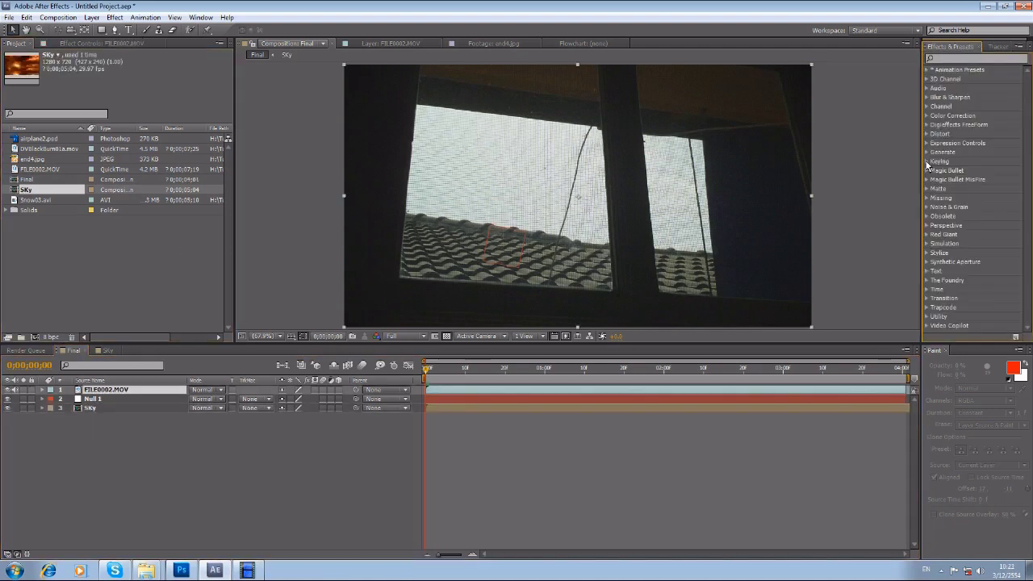
Apply the Linear Color Key effect to FILE0002.MOV and sample the pale sky in the window as the key color
click(927, 164)
scroll(953, 249, down, 1)
drag(965, 223, 445, 393)
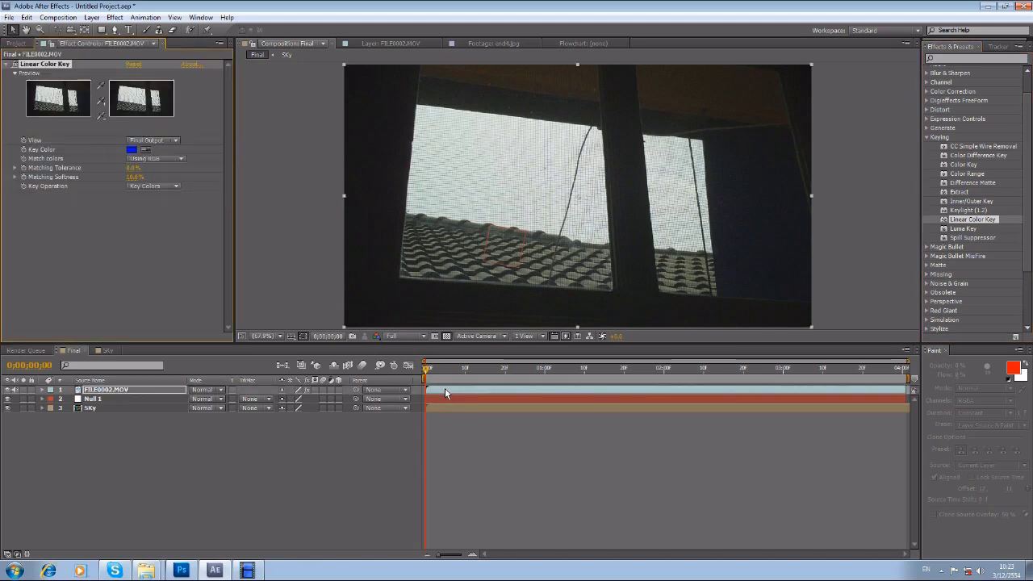
click(498, 159)
scroll(477, 215, up, 1)
scroll(478, 208, up, 1)
scroll(415, 160, down, 1)
Set the Linear Color Key's matching tolerance to about 30% and matching softness to about 12%, and inspect the keyed edges
click(14, 176)
click(15, 168)
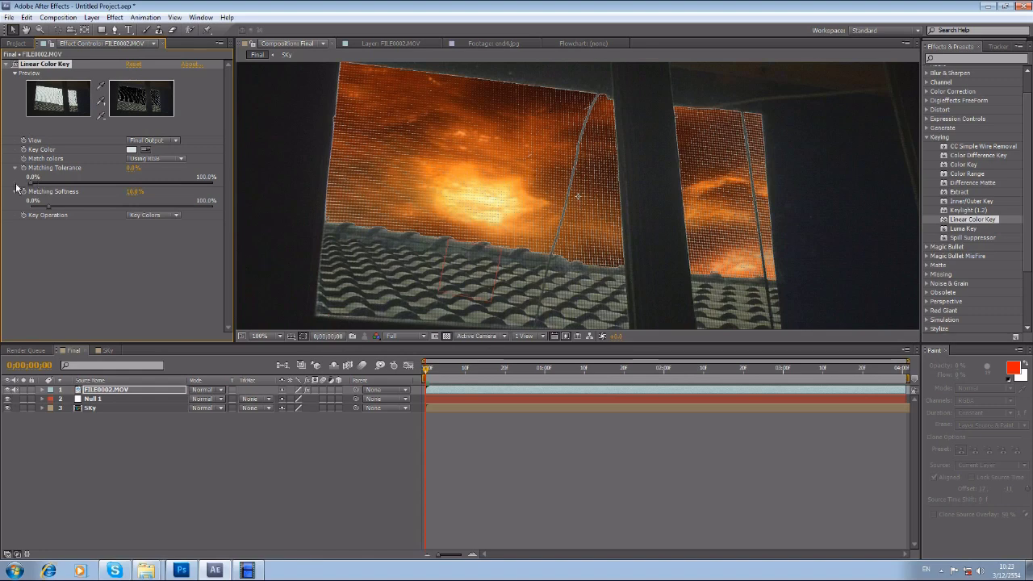
drag(46, 186, 53, 210)
click(32, 208)
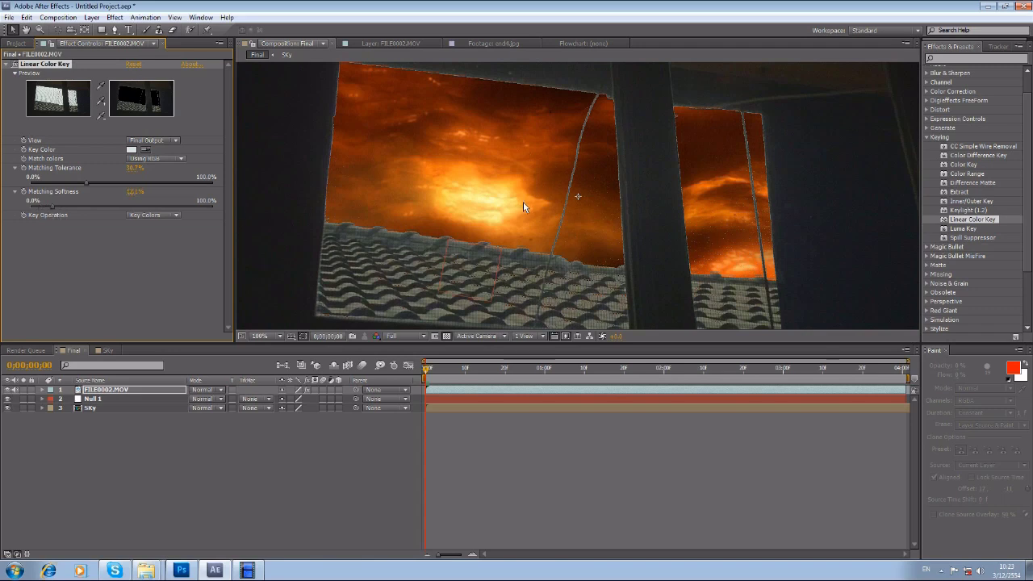
scroll(473, 268, down, 3)
scroll(485, 215, up, 4)
scroll(485, 215, down, 3)
Parent the Sky layer to Null 1, hide the null and preview the sky following the tracked window
click(96, 401)
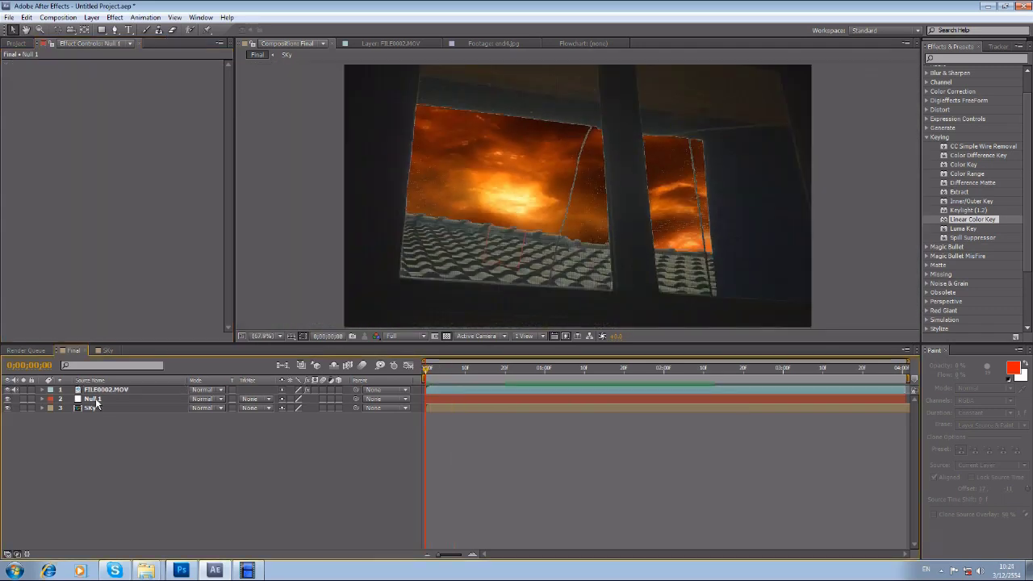
click(90, 408)
key(ctrl+Up)
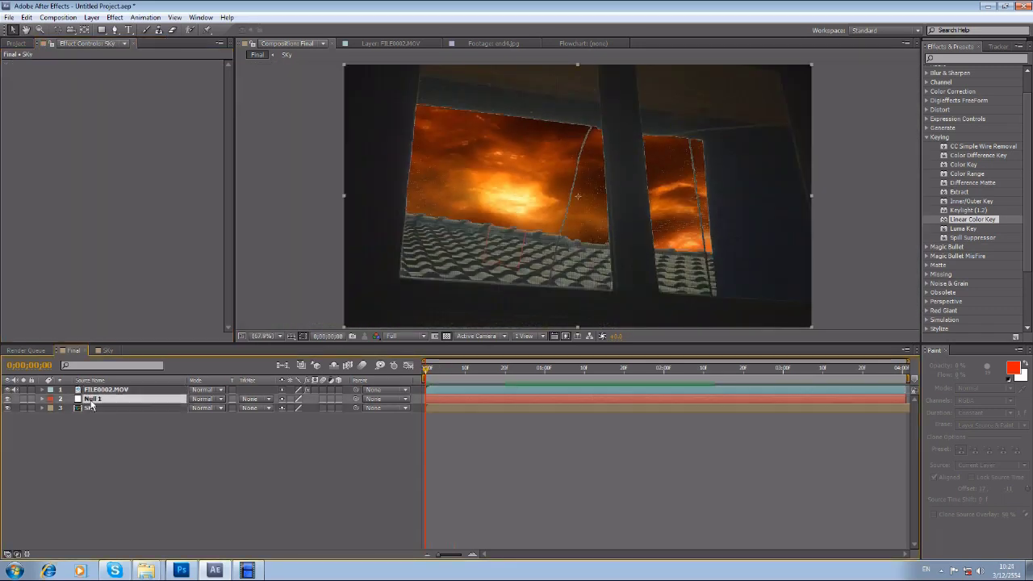
drag(356, 408, 105, 400)
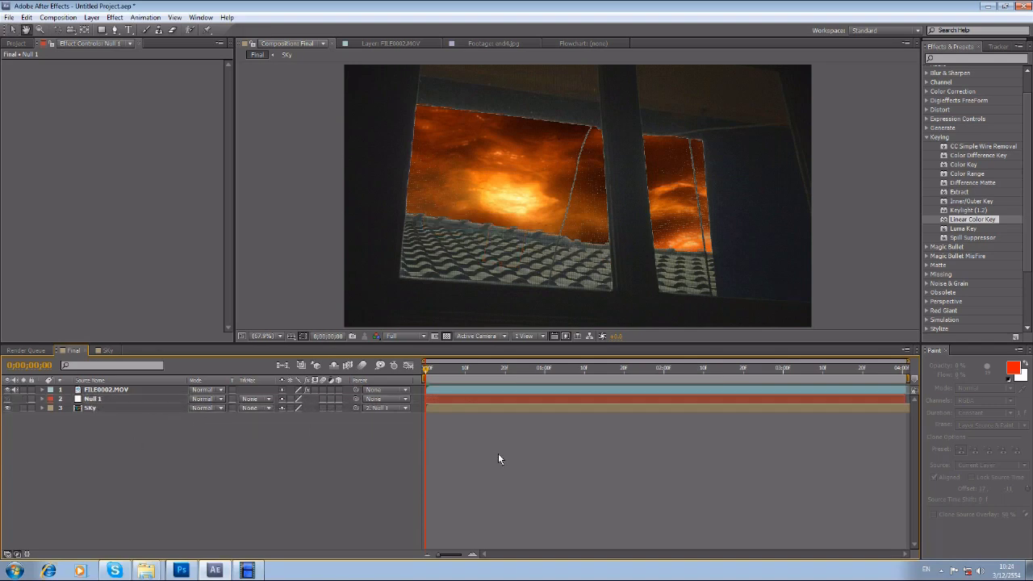
key(space)
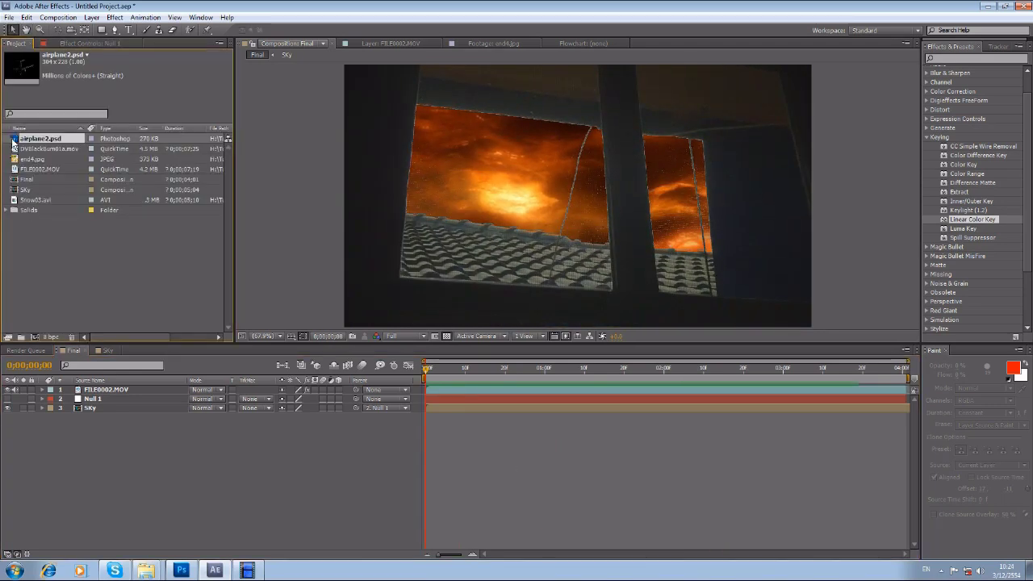
Add airplane2.psd directly below FILE0002.MOV and lock the FILE0002.MOV, Null 1 and Sky layers
drag(14, 144, 49, 398)
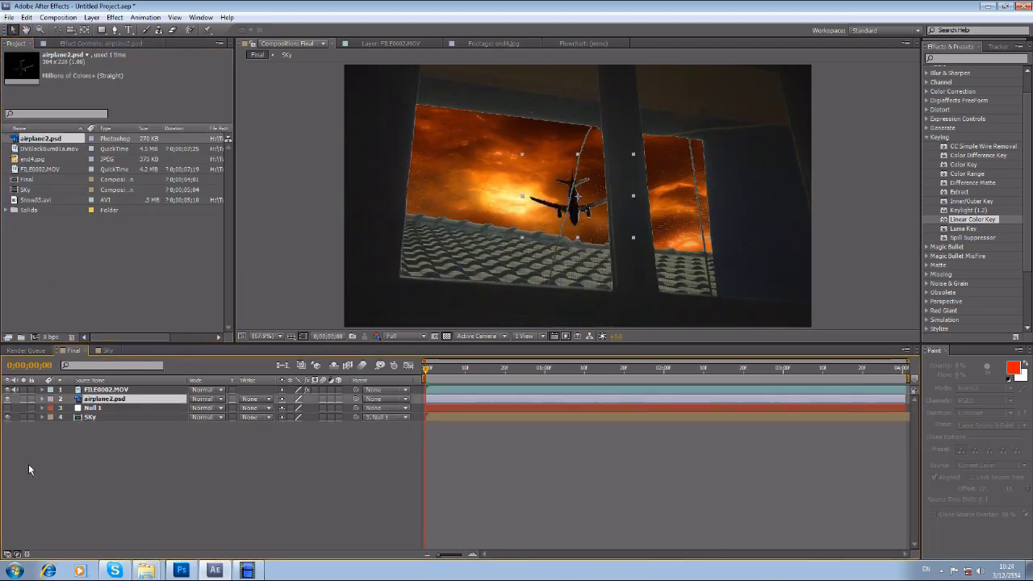
click(31, 417)
click(32, 407)
click(32, 389)
Rotate the airplane clockwise so it noses down to the left, and place it hidden beyond the window's upper right corner
click(528, 190)
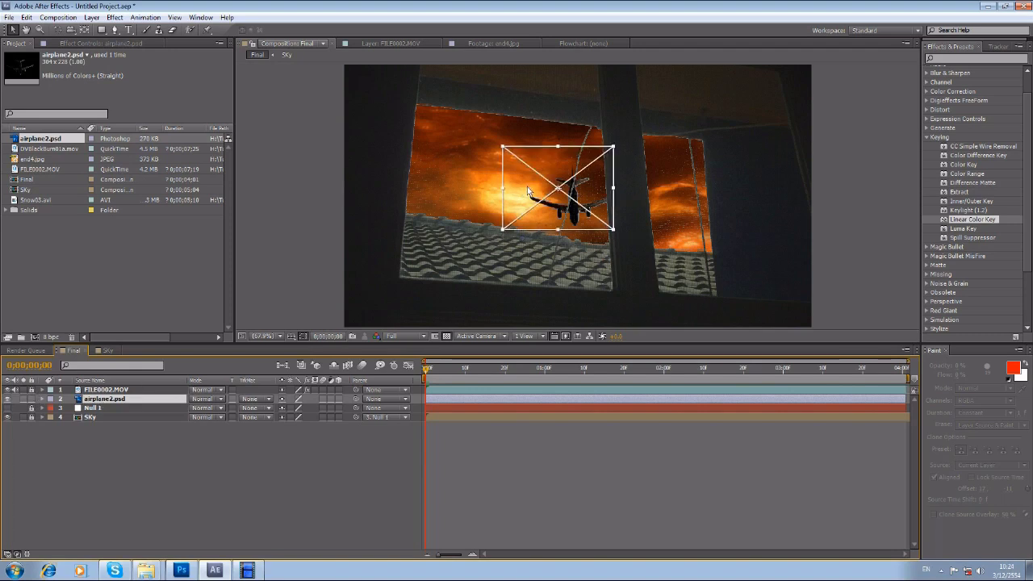
key(w)
drag(614, 230, 557, 259)
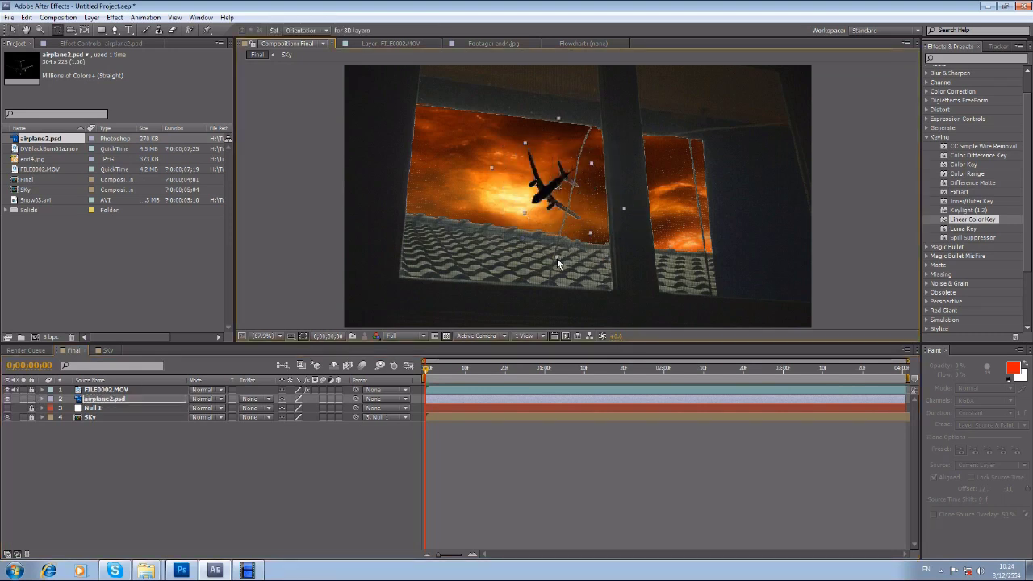
key(v)
drag(540, 195, 743, 120)
Parent the airplane to Null 1 and keyframe its Position from the upper right at the start to behind the roof at about 0;00;01;19
click(42, 399)
click(53, 409)
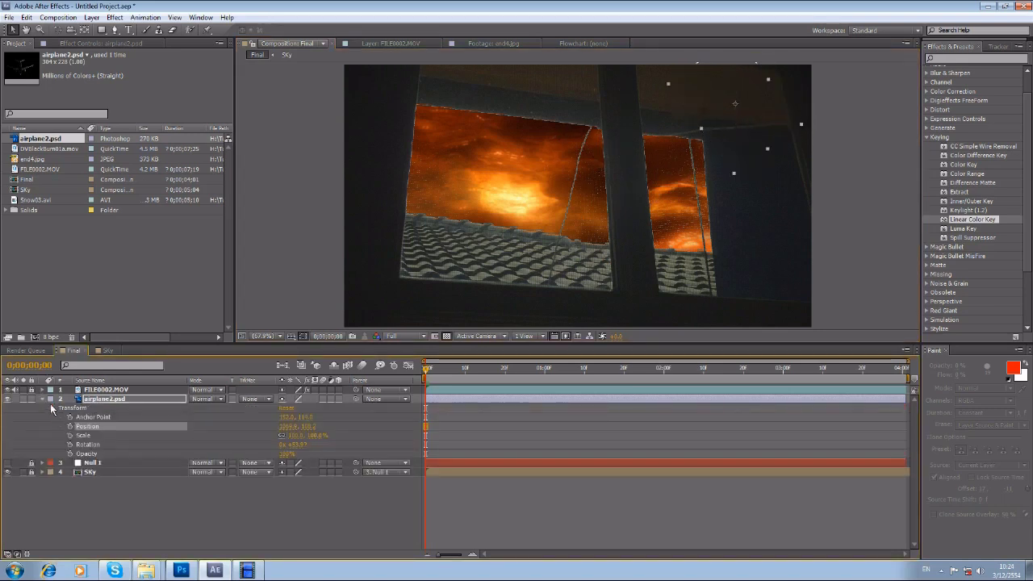
drag(356, 399, 86, 466)
drag(464, 377, 621, 368)
drag(572, 236, 495, 281)
Preview the airplane's flight past the window from the start of the composition
key(Home)
click(50, 407)
click(42, 399)
click(42, 398)
click(51, 407)
click(521, 415)
key(space)
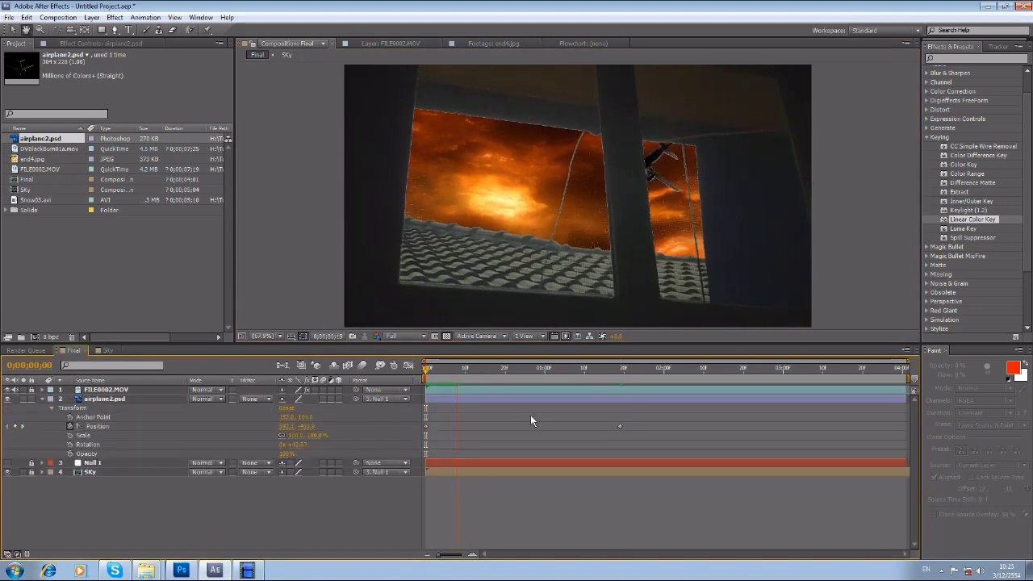
Slow the airplane's flight by moving its last Position keyframe to about 0;00;02;22, and preview the timing
drag(619, 426, 725, 425)
click(549, 438)
key(space)
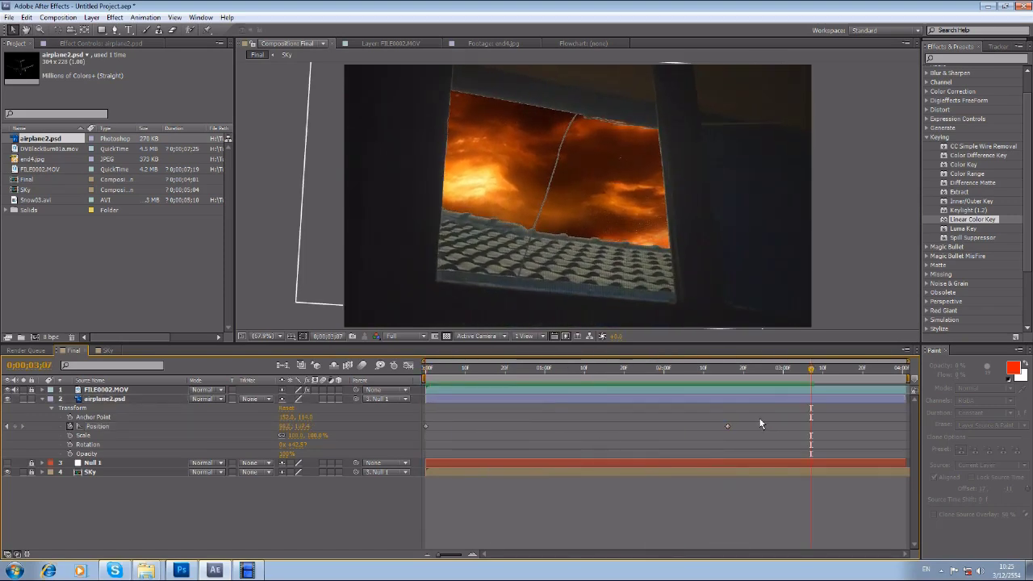
drag(727, 425, 750, 426)
click(573, 427)
key(space)
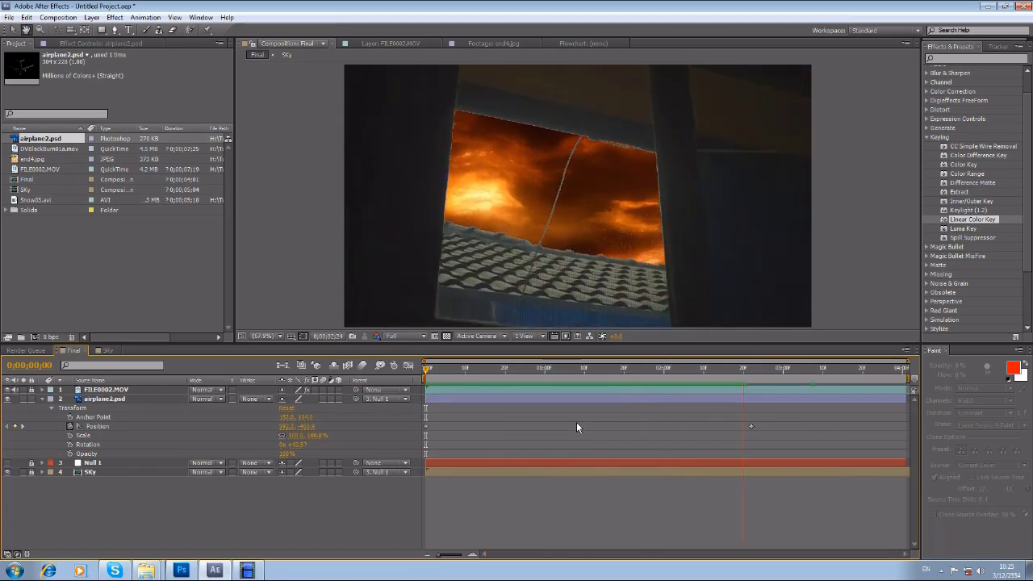
key(space)
Apply the Color Balance effect to FILE0002.MOV at a frame showing the airplane and expose its three shadow balance sliders
mouse_move(494, 374)
mouse_down()
mouse_move(440, 372)
mouse_move(484, 372)
mouse_up()
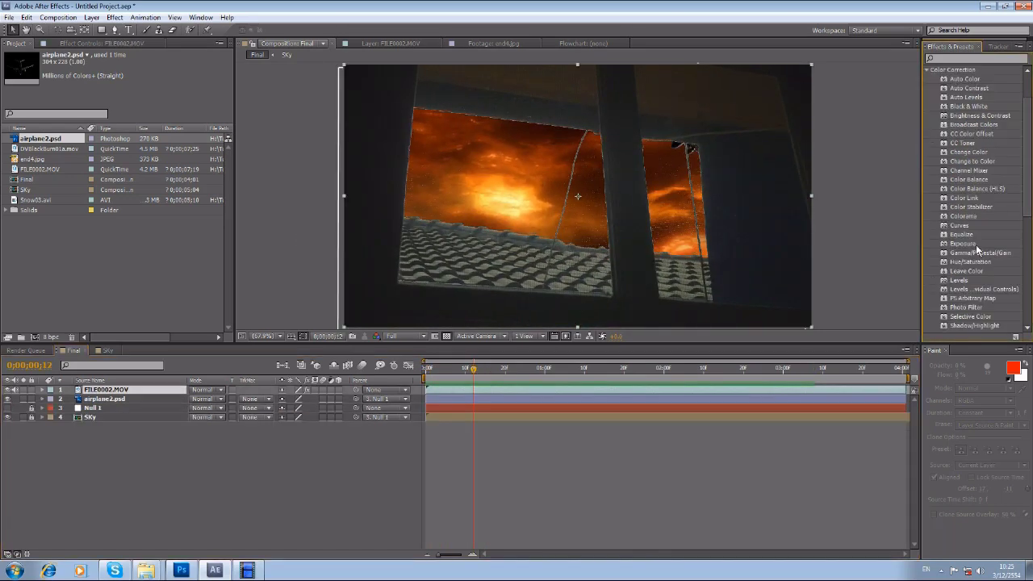
drag(964, 184, 452, 390)
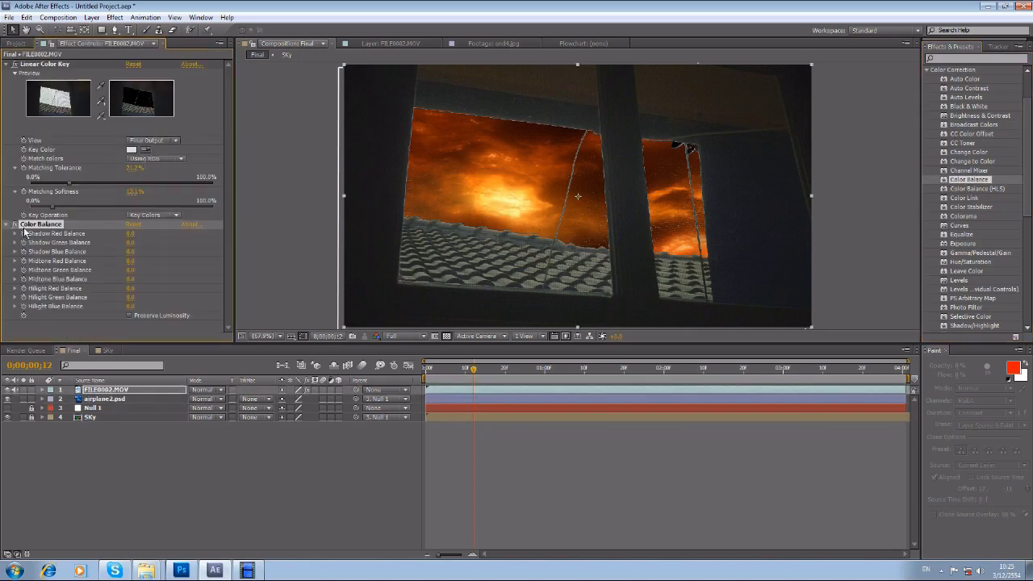
click(6, 64)
click(14, 100)
click(14, 92)
click(15, 83)
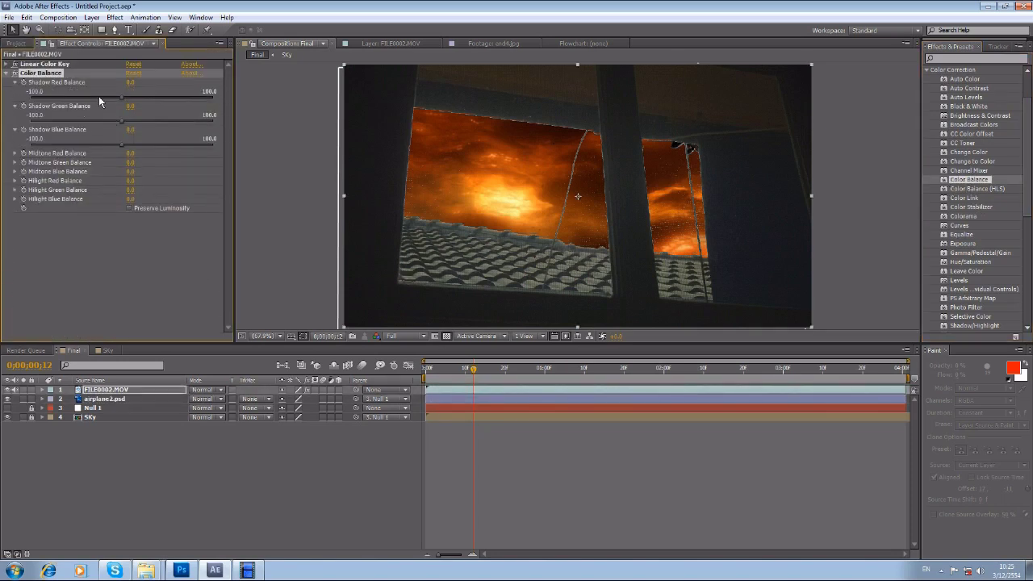
Set FILE0002.MOV's shadow red balance to about -23, green to about -49 and blue to about -60, and preview the grade
click(100, 98)
click(86, 121)
click(82, 145)
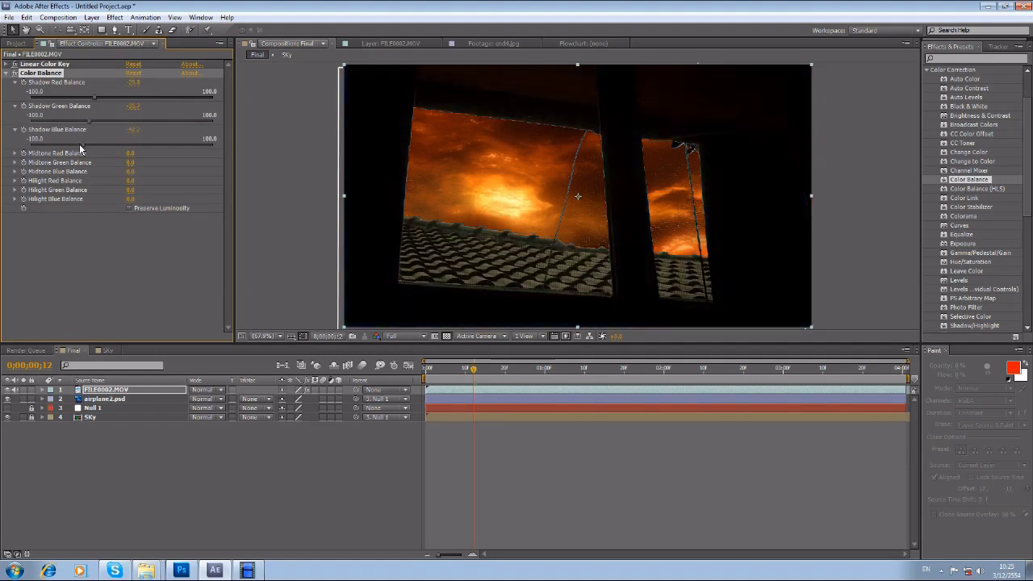
click(110, 97)
key(space)
key(space)
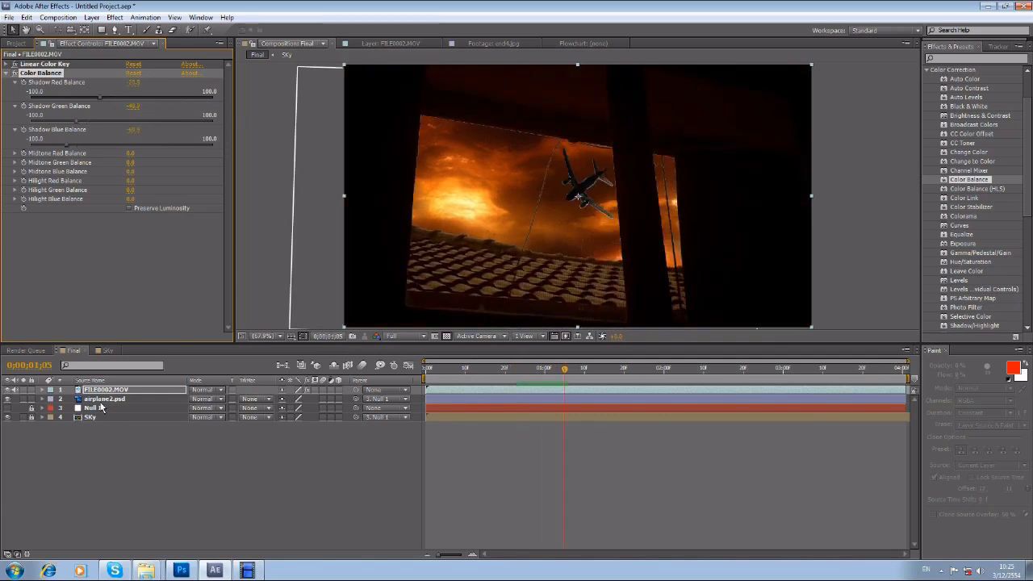
Apply Color Balance to airplane2.psd with shadow red about -5, green about -26 and blue about -38, and turn on its motion blur
click(98, 401)
drag(970, 184, 105, 399)
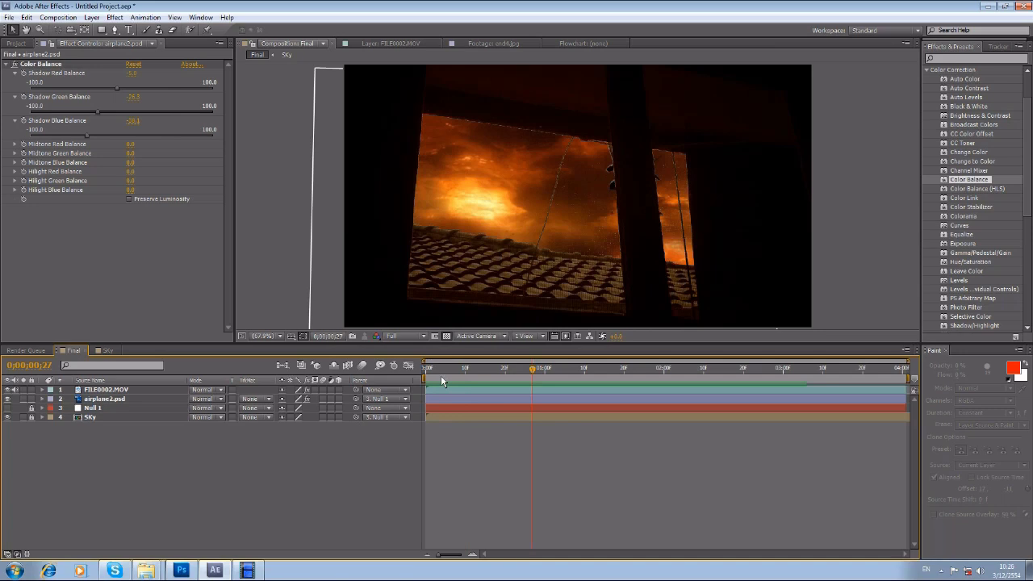
click(454, 371)
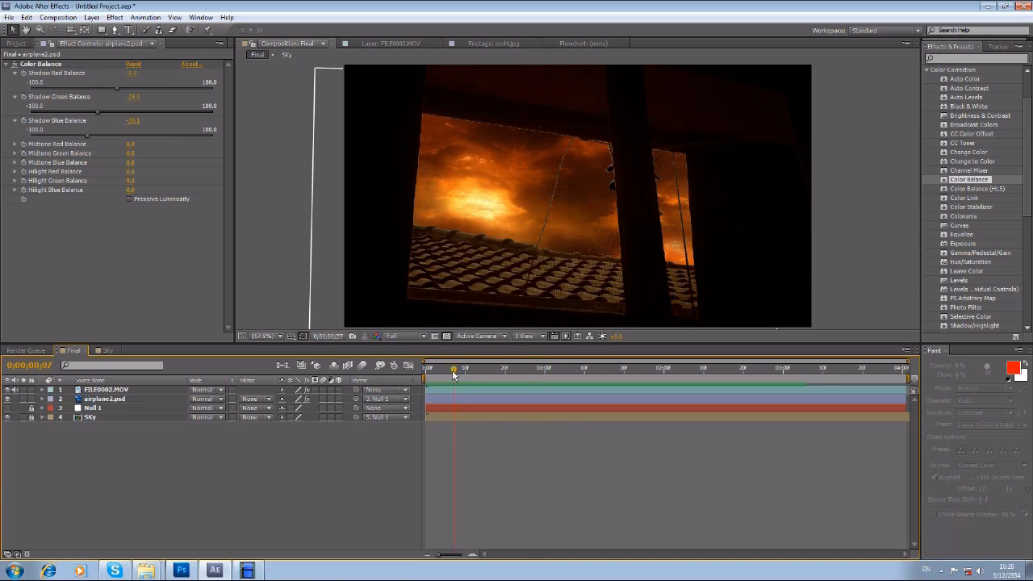
click(362, 365)
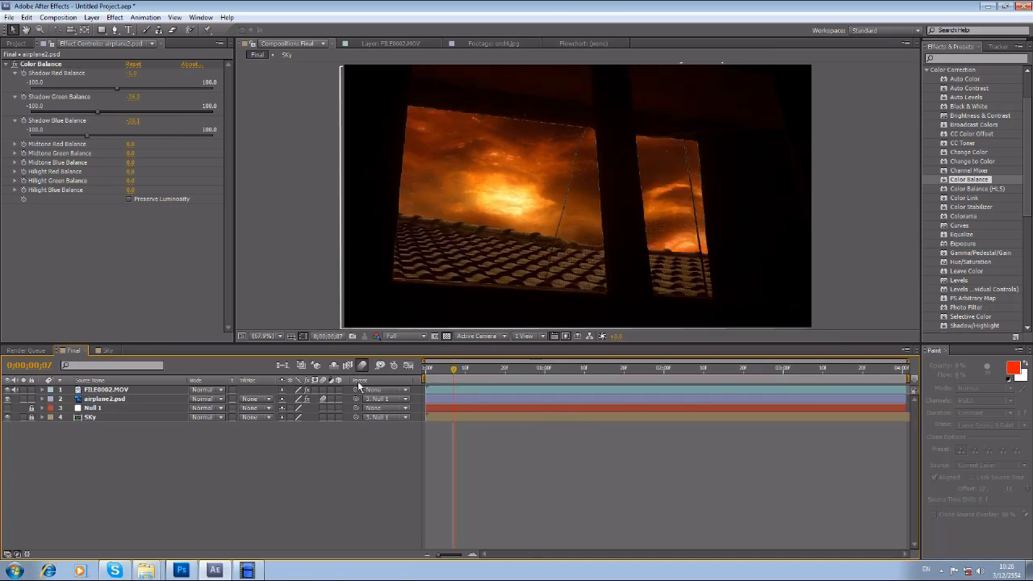
key(KP_0)
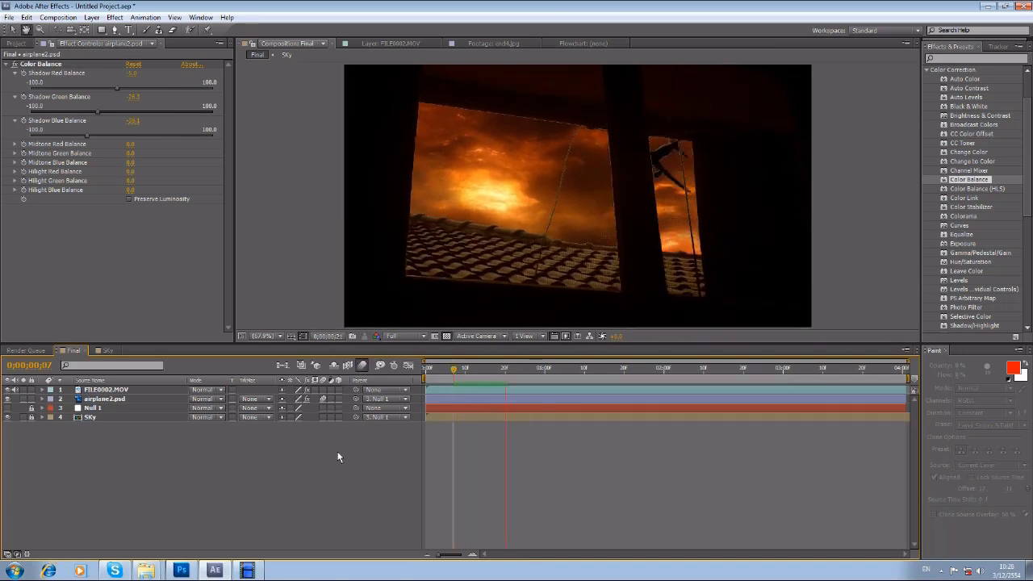
Apply Brightness & Contrast to FILE0002.MOV with brightness about -46 and contrast about -25, and check the darkened window
click(29, 420)
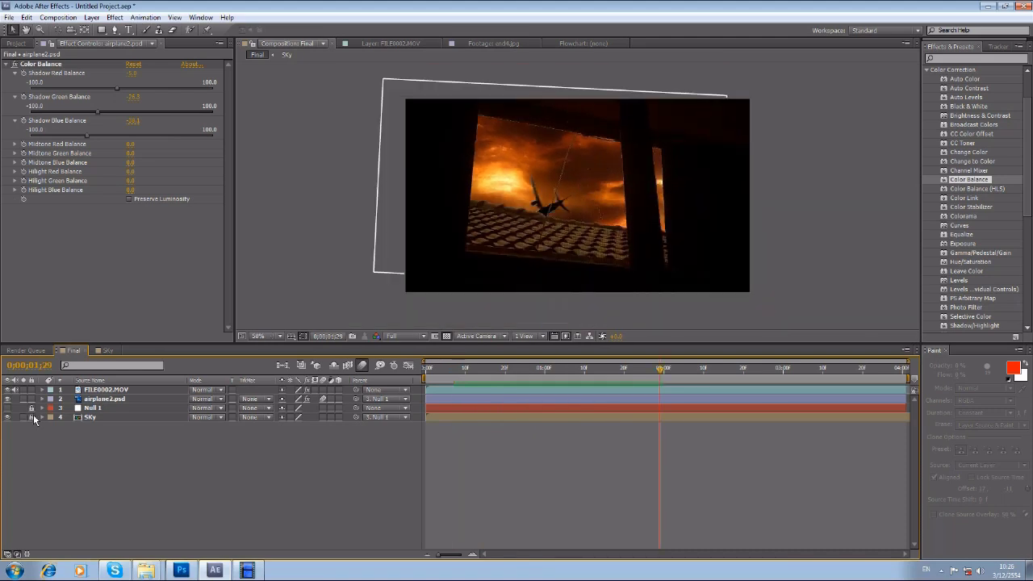
click(58, 391)
drag(986, 121, 592, 386)
click(14, 235)
click(14, 226)
drag(116, 241, 98, 261)
click(99, 264)
scroll(549, 166, up, 1)
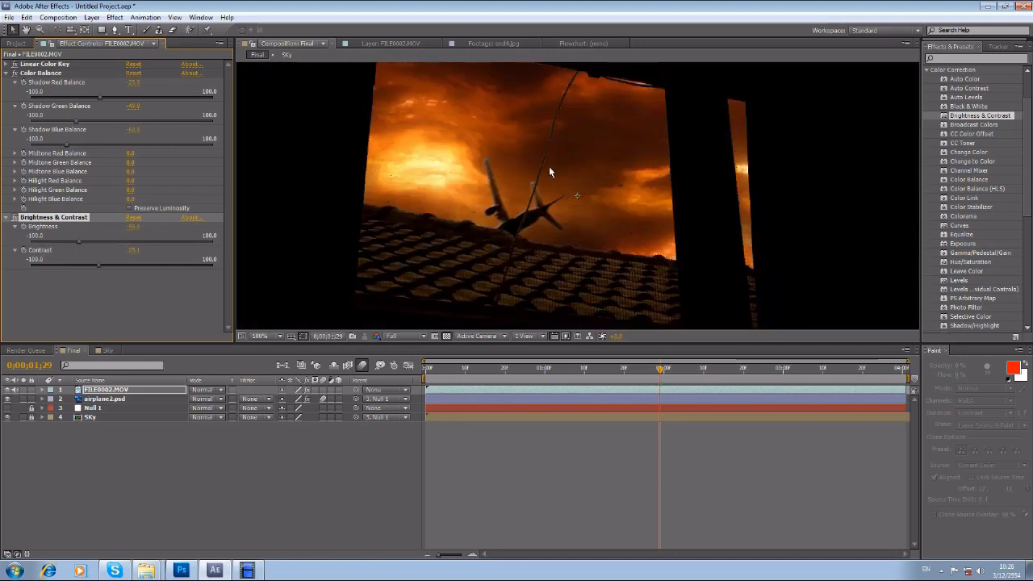
key(space)
Set the Linear Color Key's matching tolerance on FILE0002.MOV to about 32% and preview the composite fitted to the viewer
click(7, 64)
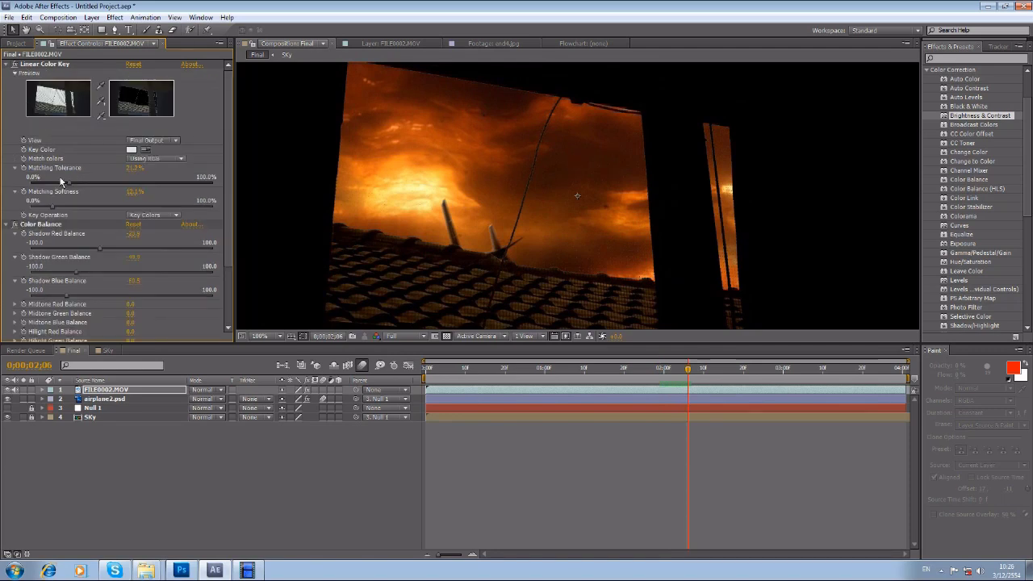
scroll(432, 207, down, 2)
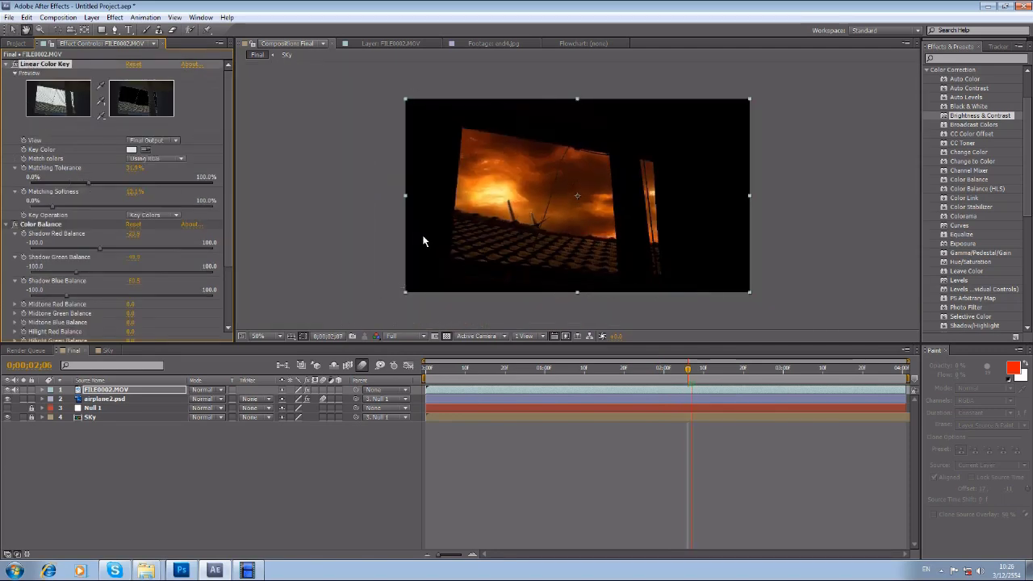
scroll(603, 223, up, 2)
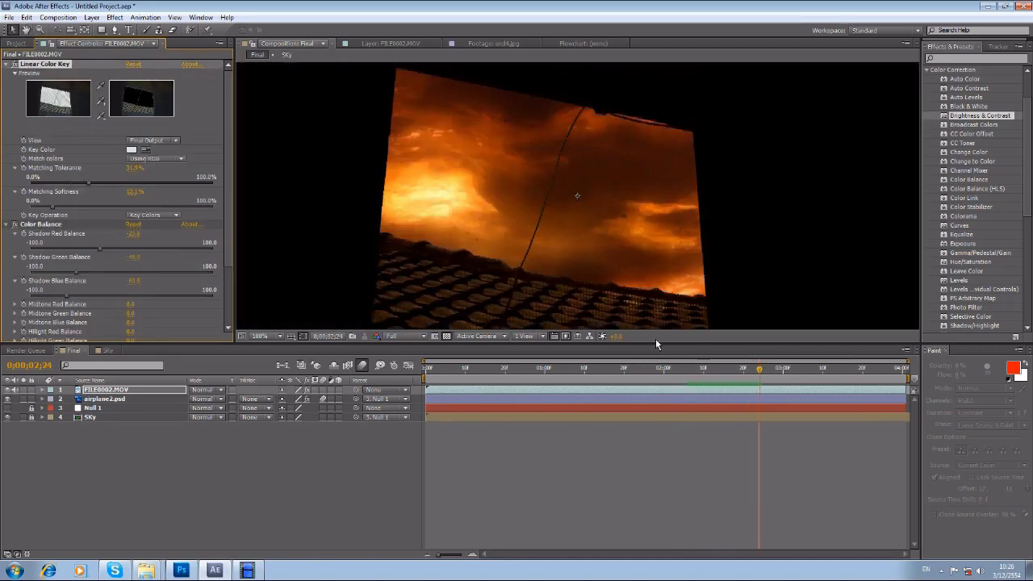
scroll(580, 234, down, 2)
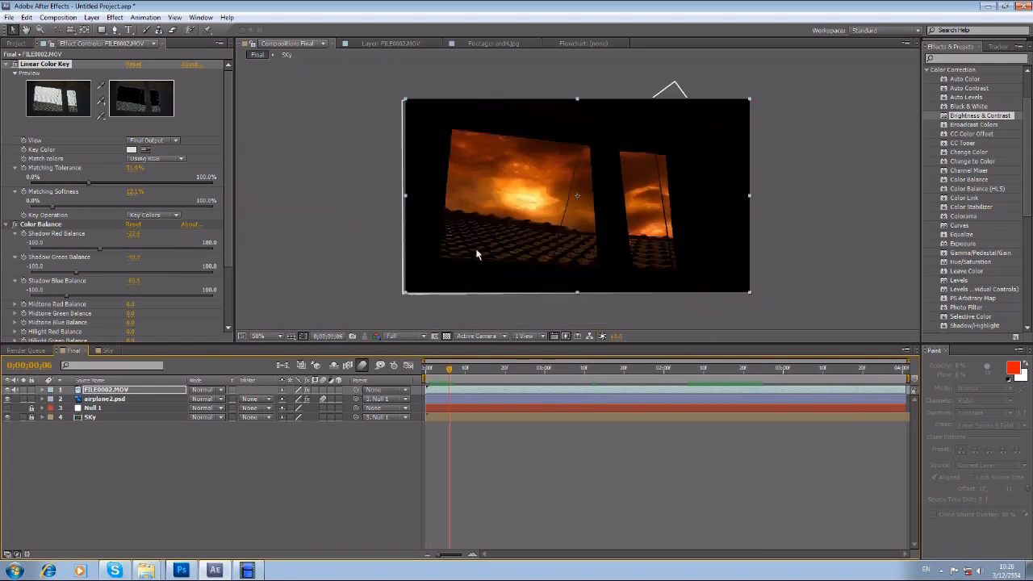
click(269, 338)
click(292, 366)
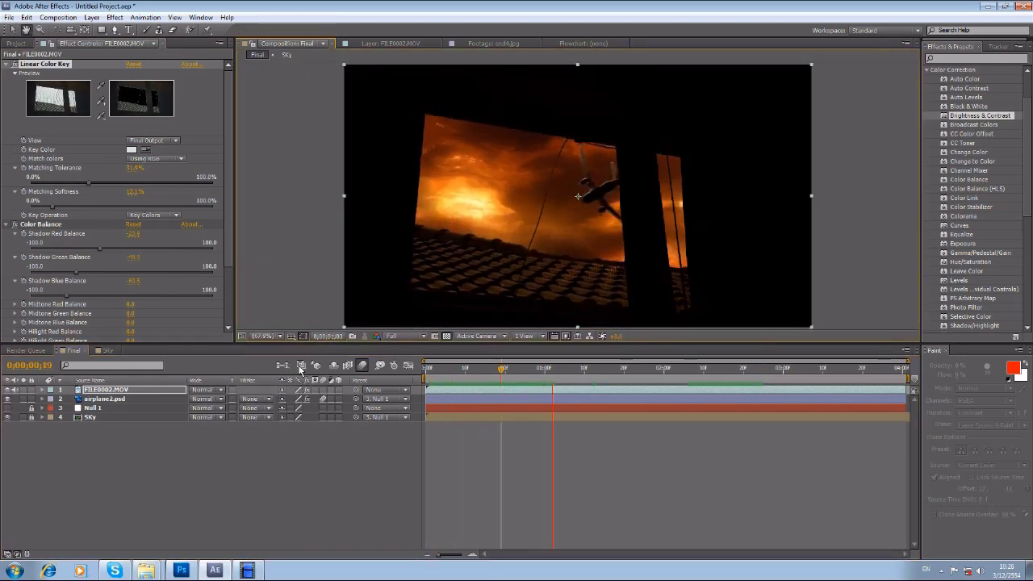
click(429, 369)
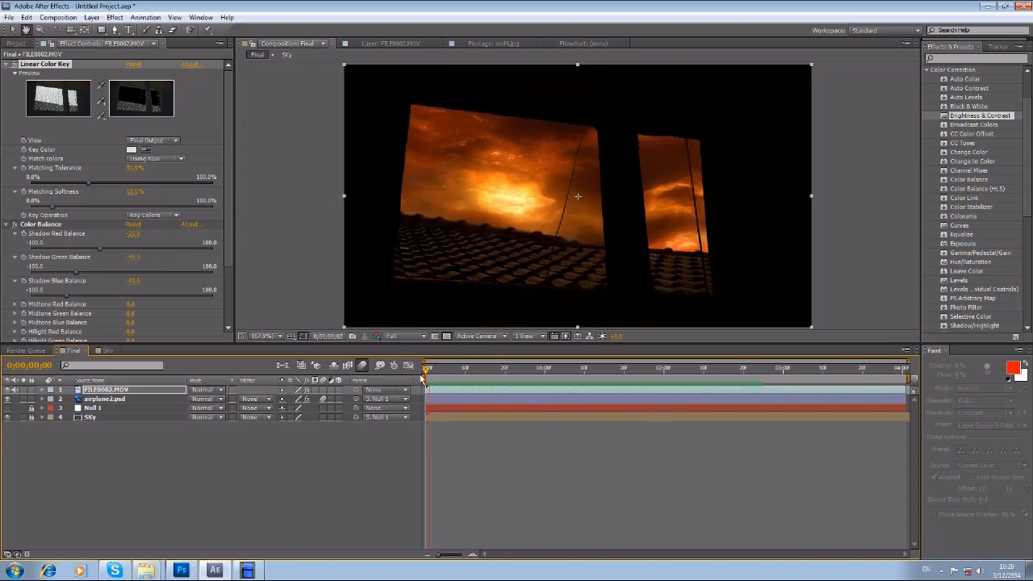
Open the DVBlackBurn01a.mov footage and review its explosion smoke
click(68, 440)
click(15, 43)
click(27, 254)
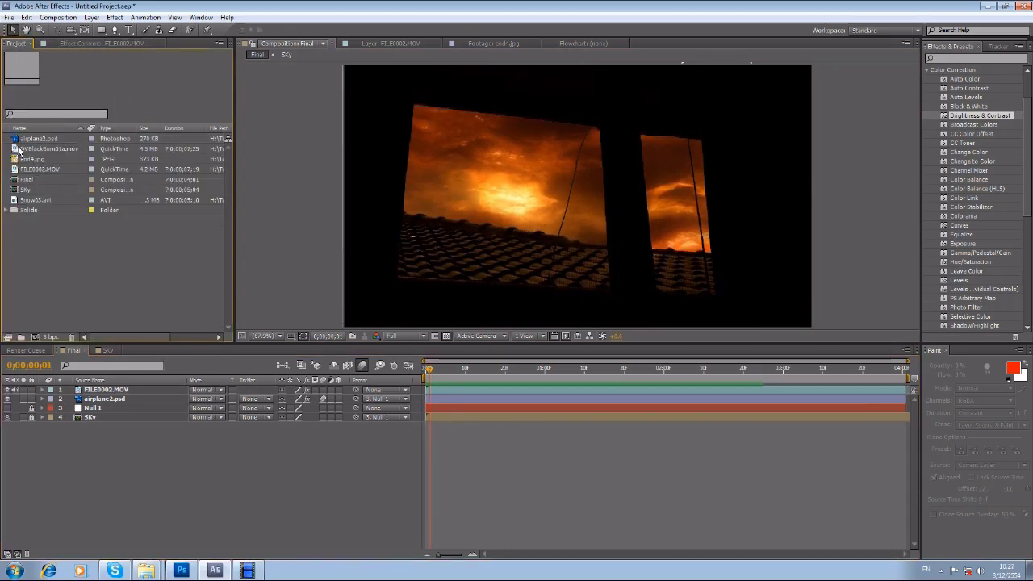
click(15, 149)
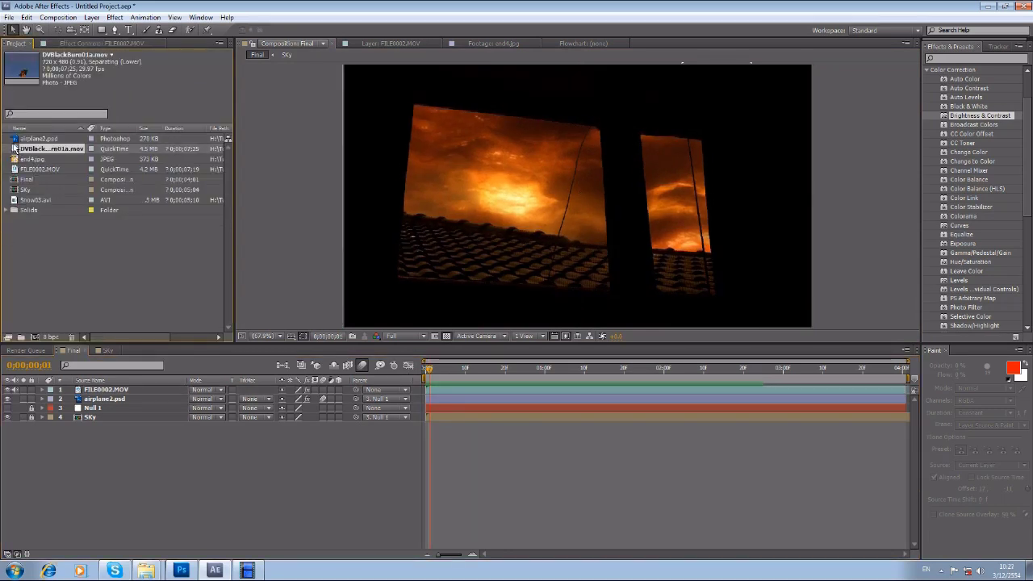
double_click(16, 150)
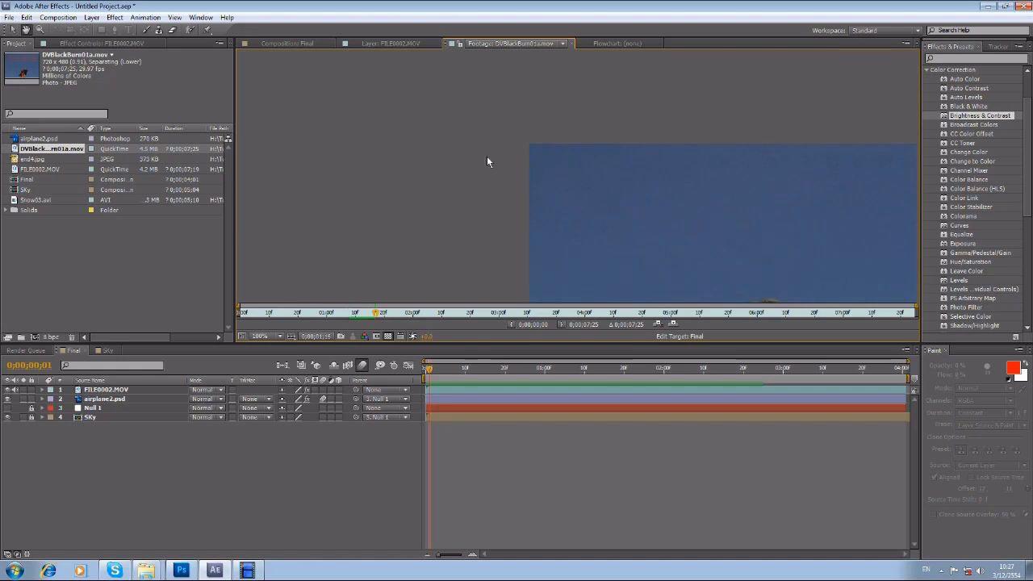
scroll(500, 196, down, 2)
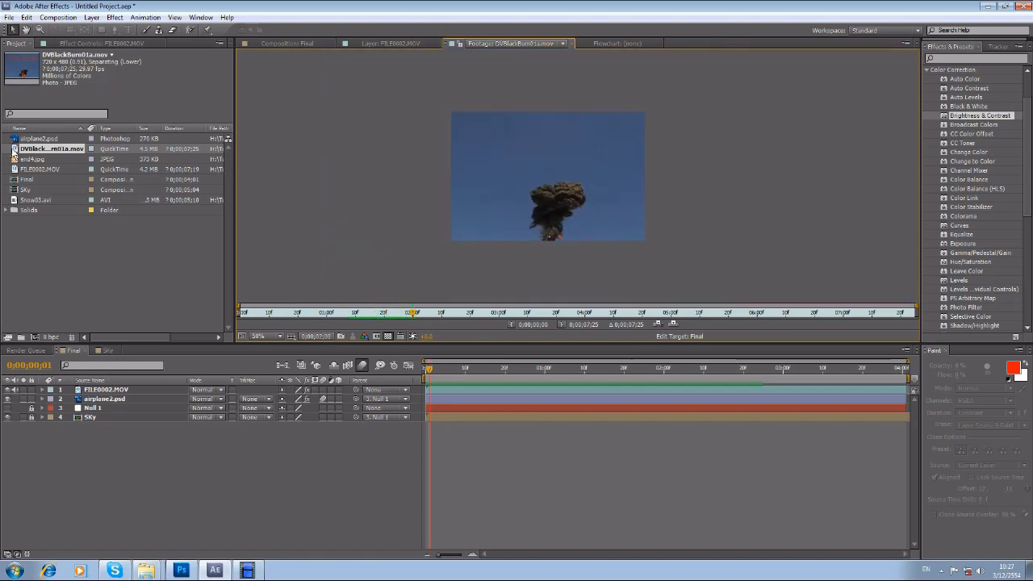
Add DVBlackBurn01a.mov between the airplane and Null 1 layers and lock the airplane layer
drag(104, 404, 85, 414)
key(ctrl+slash)
click(32, 399)
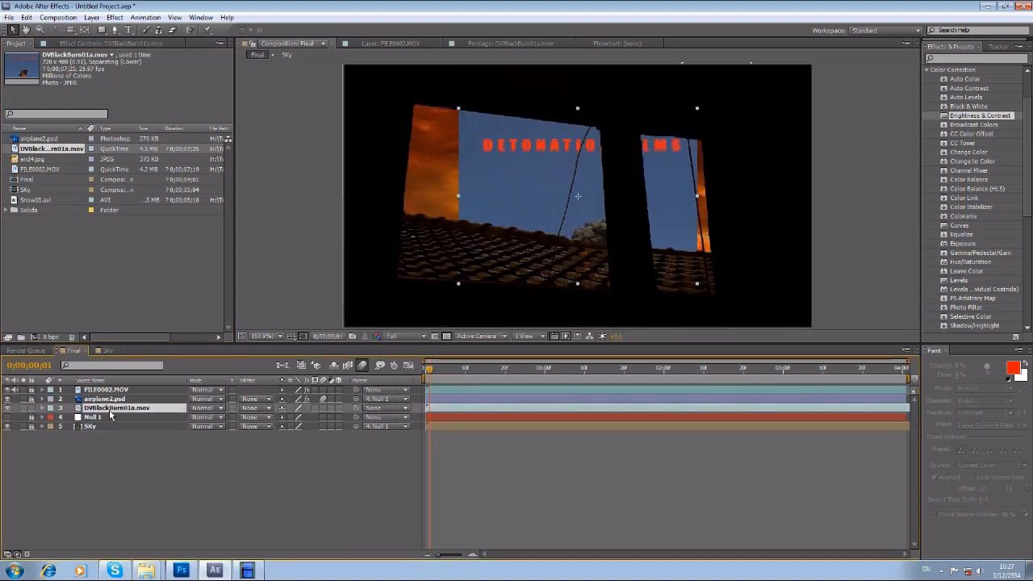
Parent DVBlackBurn01a.mov to Null 1 over the window's left part, trim its start to 0;00;02;13 and preview it
drag(429, 407, 480, 407)
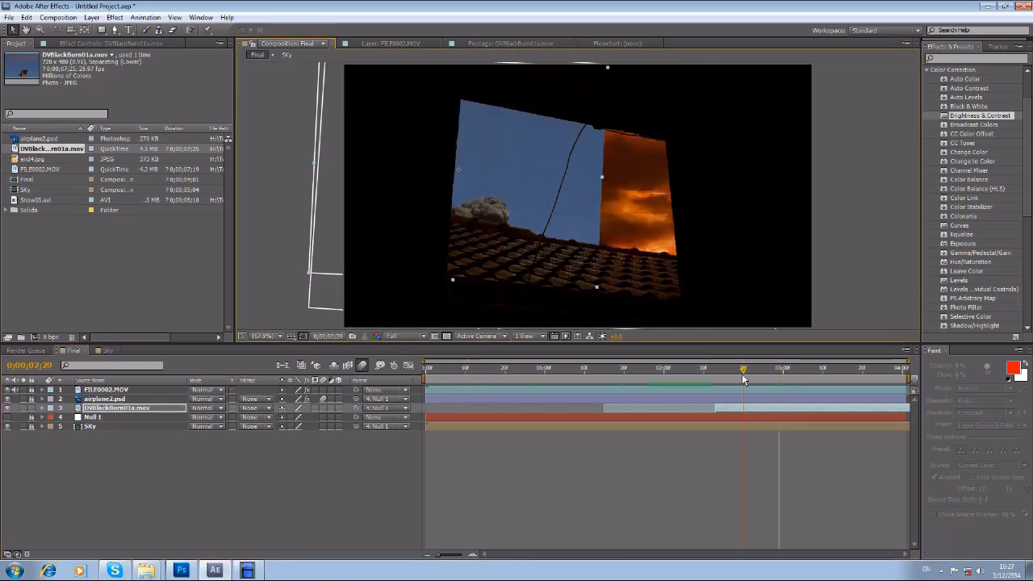
drag(744, 374, 715, 374)
mouse_move(727, 410)
mouse_down()
mouse_move(737, 407)
mouse_move(711, 406)
mouse_move(716, 414)
mouse_up()
key(space)
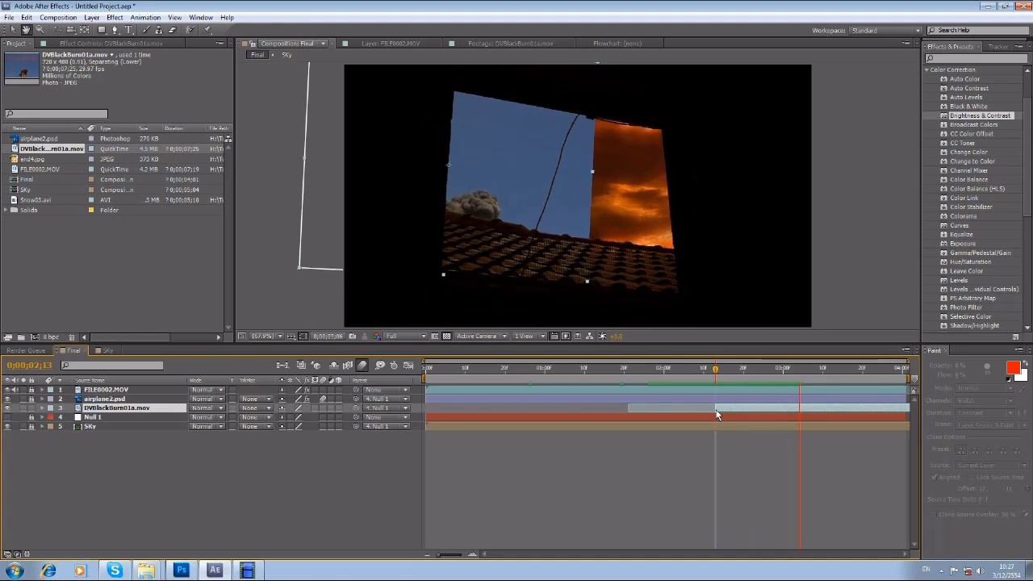
Isolate DVBlackBurn01a.mov, apply Keylight (1.2) and sample its blue sky as the Screen Colour
click(23, 409)
click(928, 71)
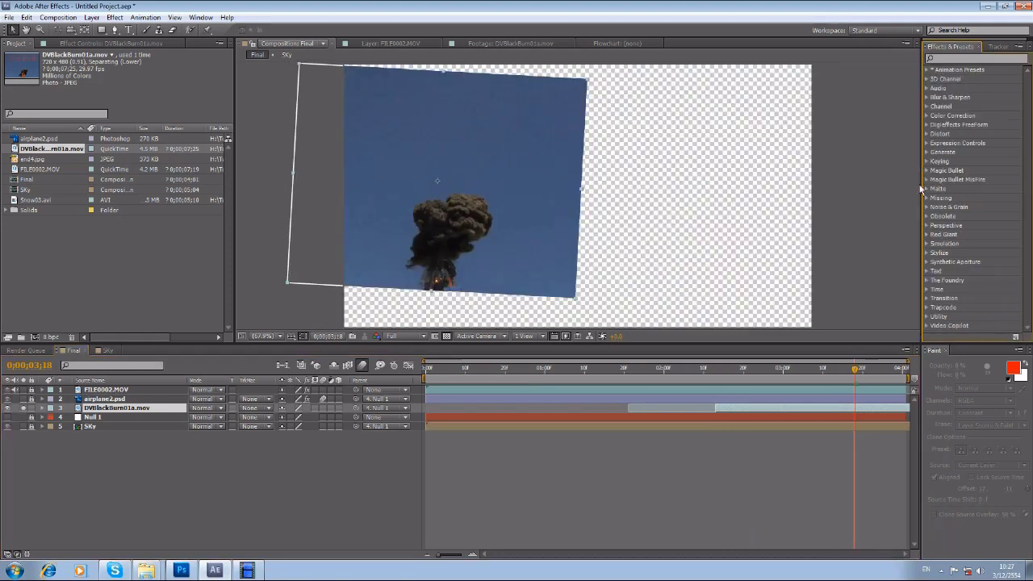
click(927, 162)
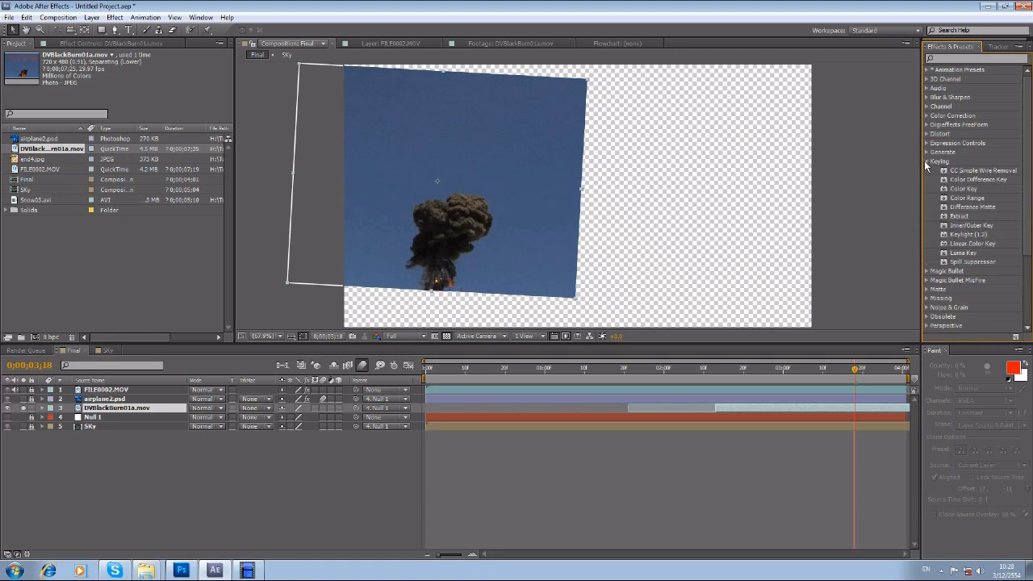
click(969, 236)
drag(821, 408, 822, 406)
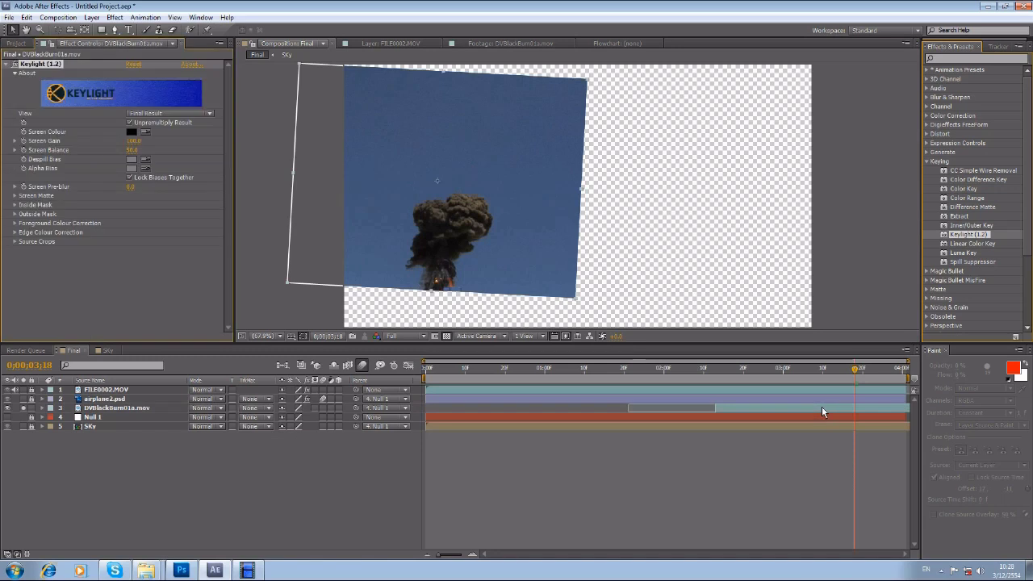
click(146, 132)
click(504, 151)
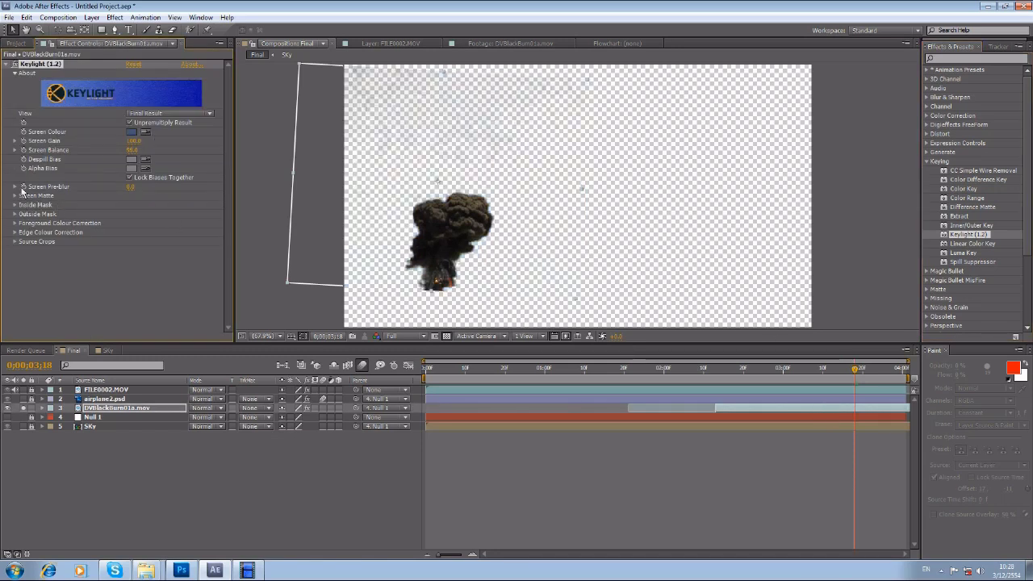
Refine the Keylight screen matte with Clip Black about 29, Clip White about 87 and Screen Softness about 3.2
click(15, 196)
click(24, 214)
click(24, 205)
drag(102, 223, 90, 223)
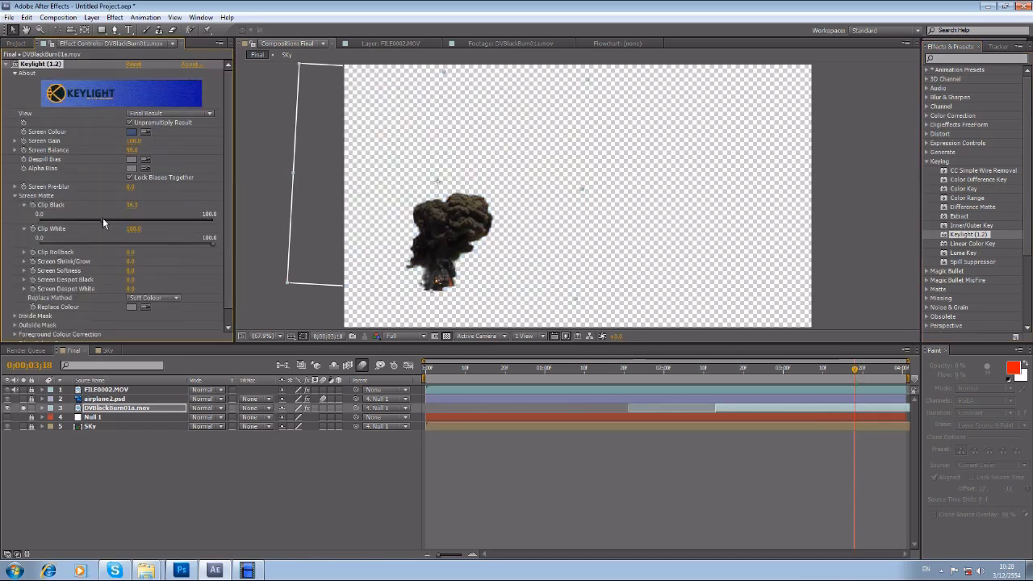
drag(213, 243, 191, 243)
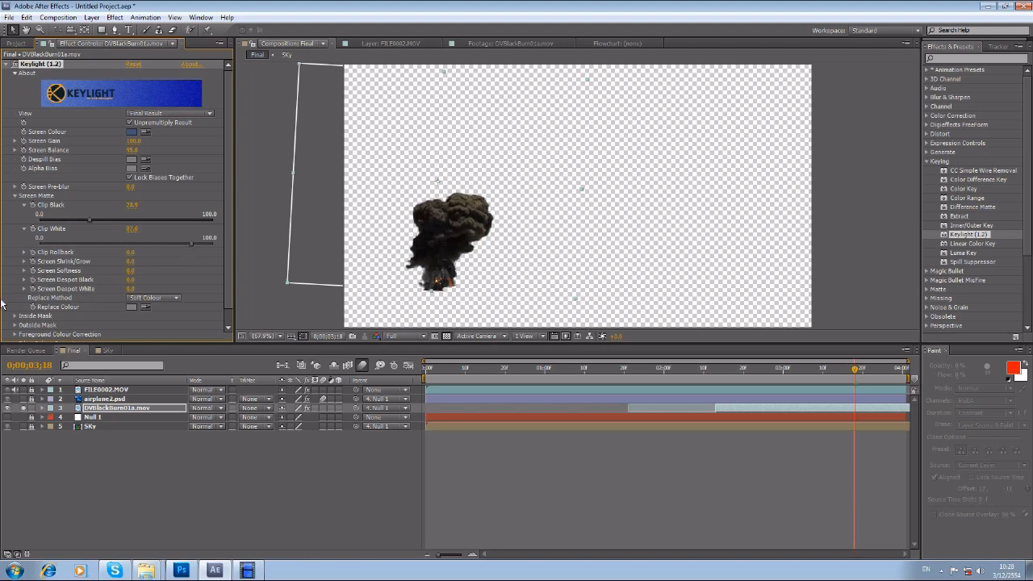
click(24, 270)
click(67, 284)
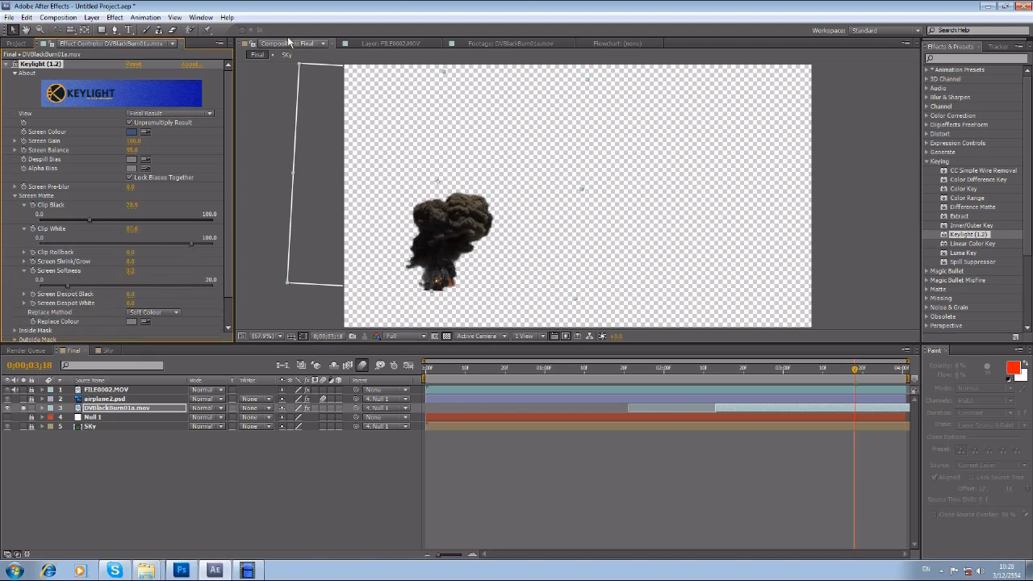
Show all layers again and preview the keyed explosion smoke in the composite from about 0;00;02;22
click(23, 408)
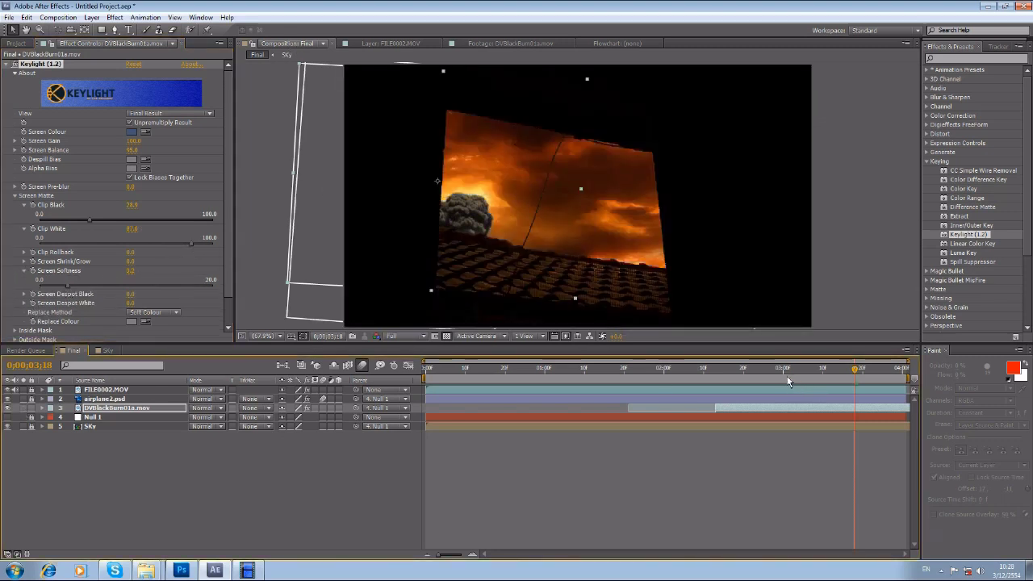
click(751, 368)
key(space)
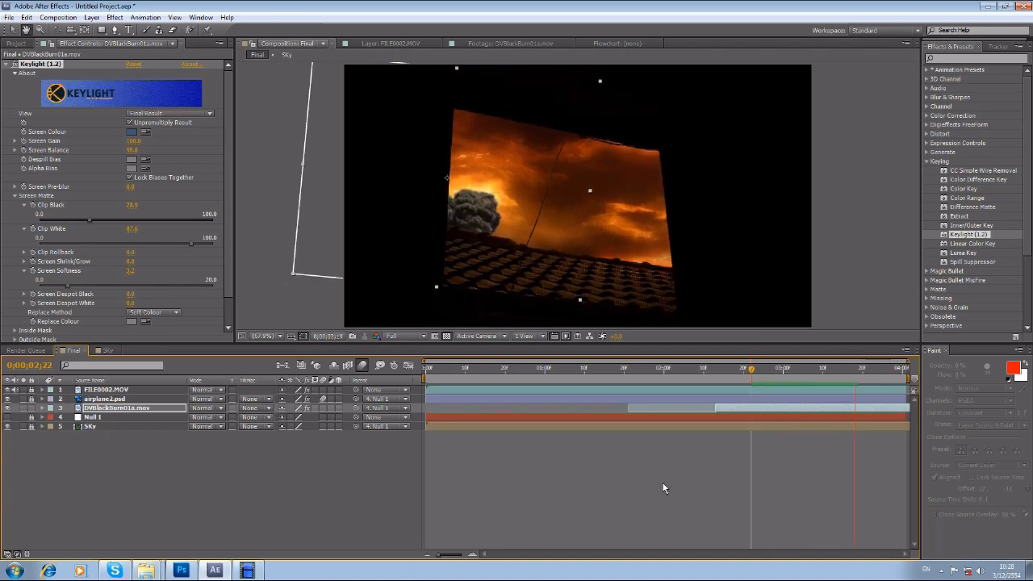
click(662, 483)
Apply the Color Balance effect to DVBlackBurn01a.mov and collapse its Keylight settings
click(926, 161)
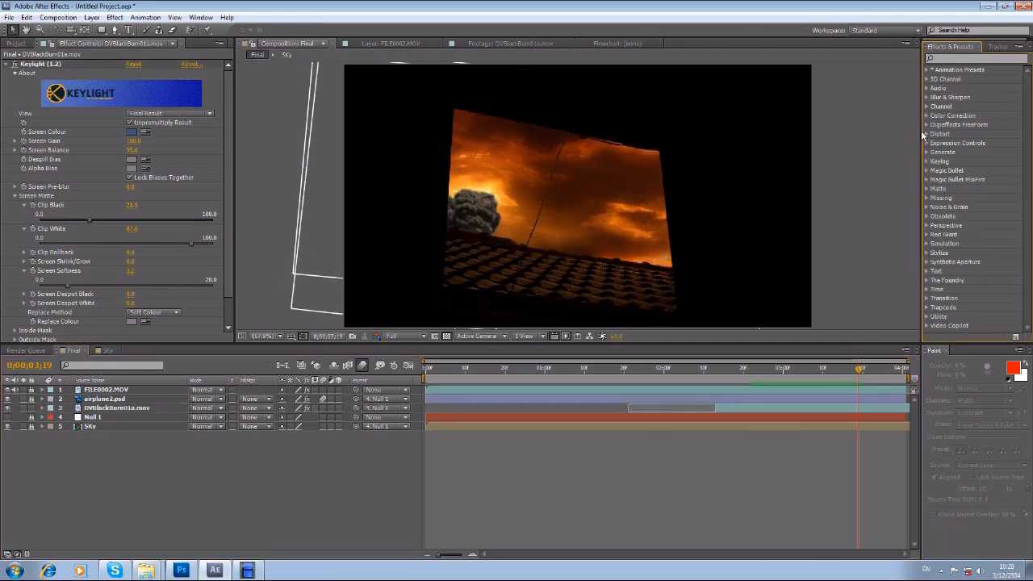
click(926, 115)
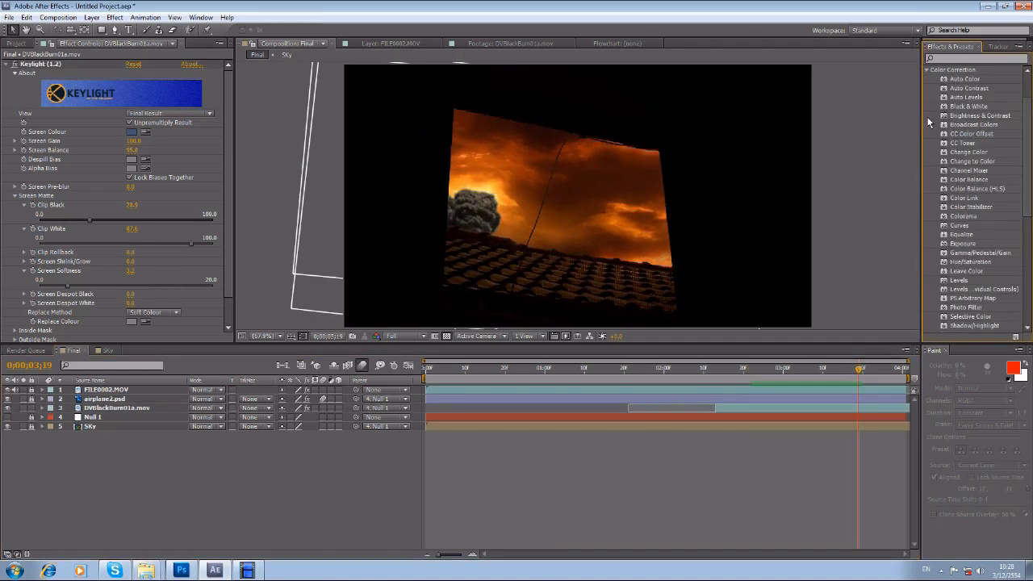
click(974, 180)
click(813, 408)
scroll(12, 89, up, 5)
click(7, 63)
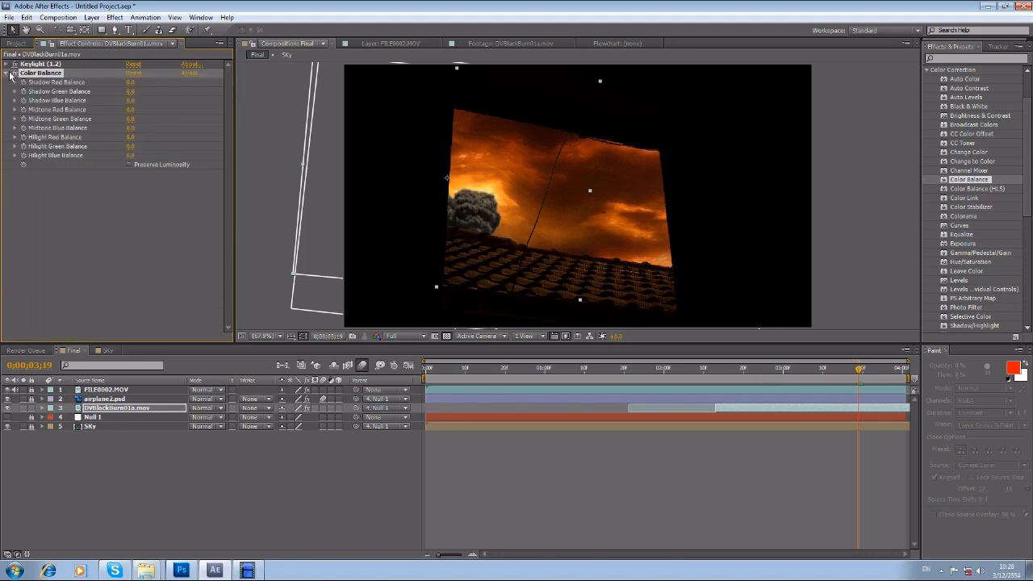
Tint the smoke's shadows warmer with Shadow Red about -18, Green about -30 and Blue about -48
click(15, 82)
click(15, 83)
click(81, 144)
click(95, 121)
click(106, 97)
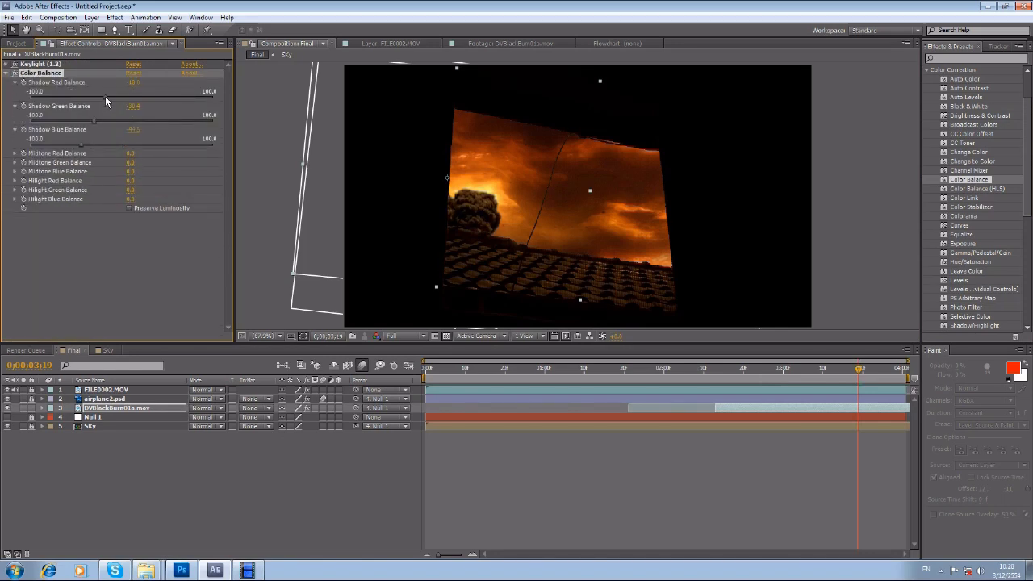
click(70, 144)
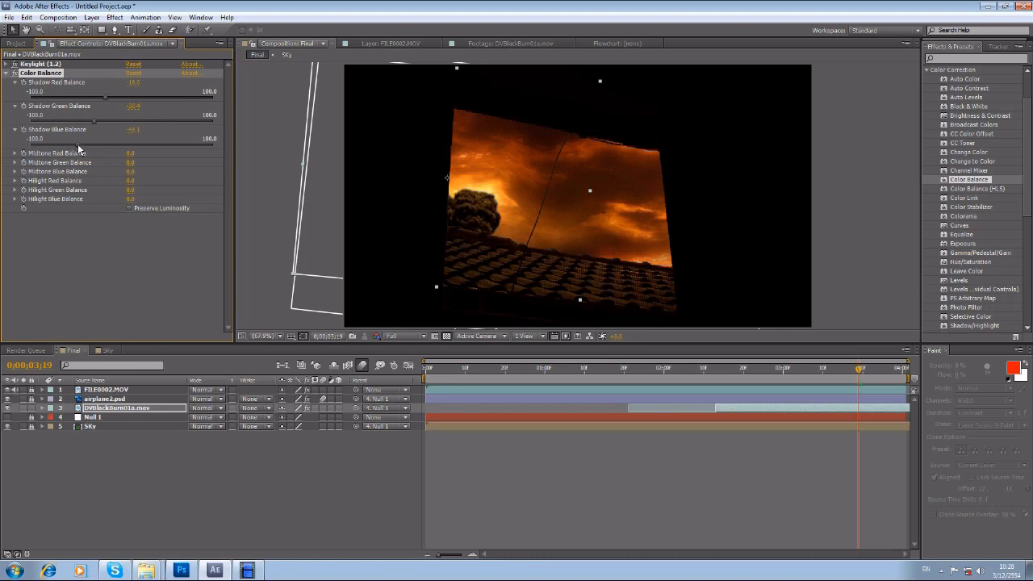
Preview the composite at the explosion and again from near the beginning
click(708, 370)
click(658, 466)
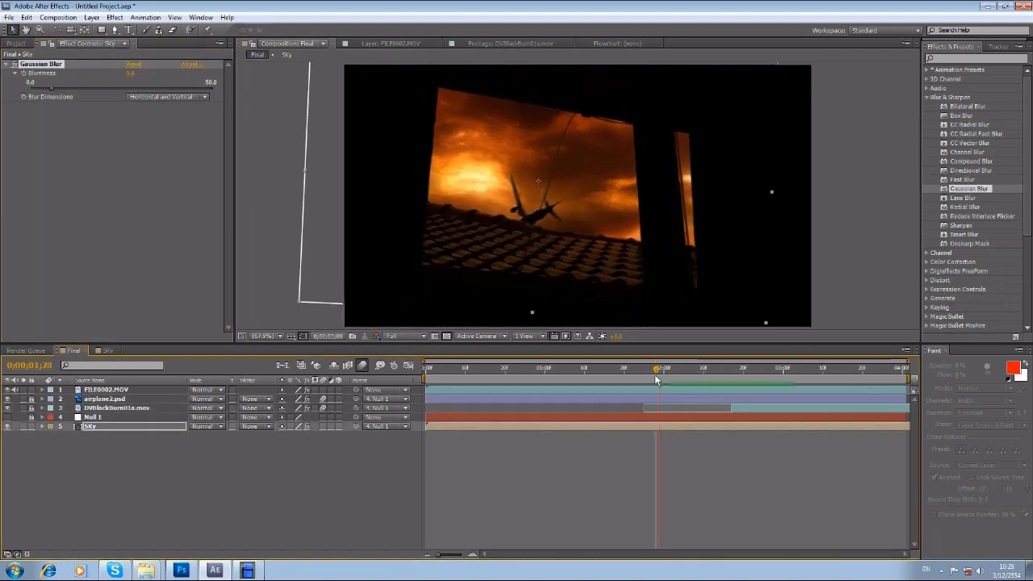
drag(654, 374, 470, 379)
key(space)
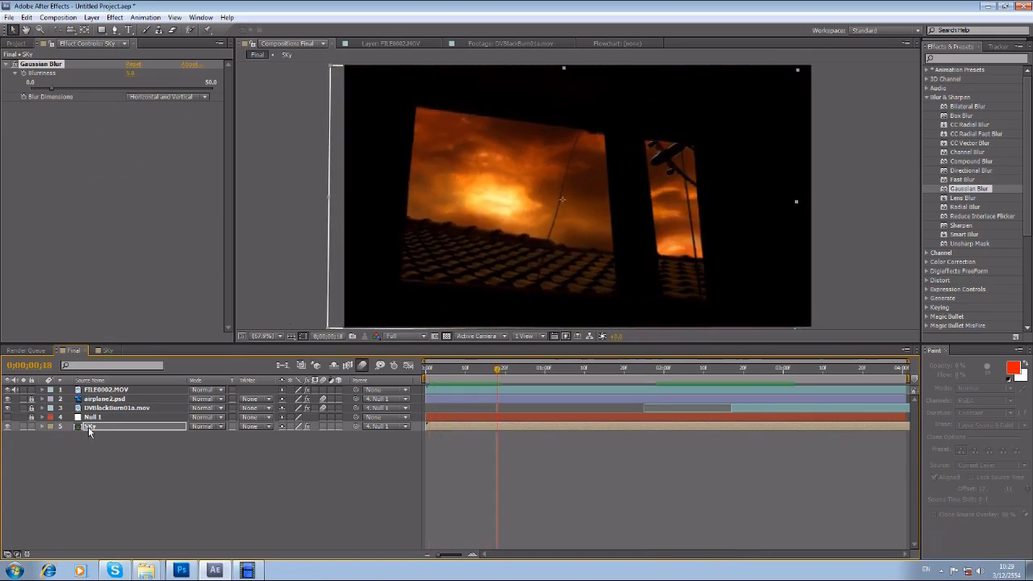
Adjust the Sky layer's placement and edges at 0;00;00;18 so it covers the frame behind the window
click(88, 427)
scroll(446, 203, down, 1)
drag(392, 195, 410, 196)
mouse_move(738, 200)
mouse_down()
mouse_move(778, 209)
mouse_move(737, 212)
mouse_move(752, 212)
mouse_up()
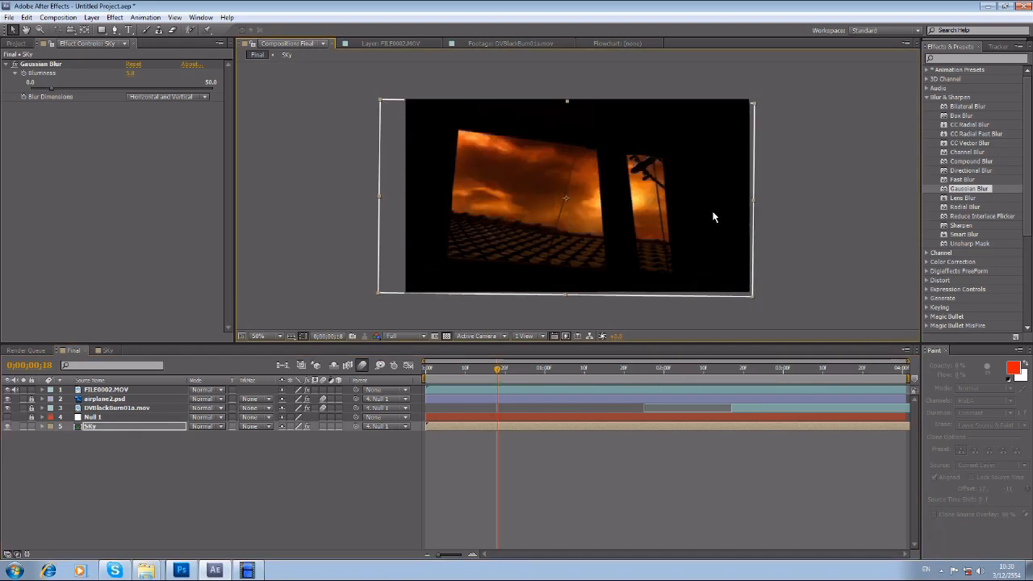
mouse_move(565, 294)
mouse_down()
mouse_move(566, 308)
mouse_move(572, 287)
mouse_up()
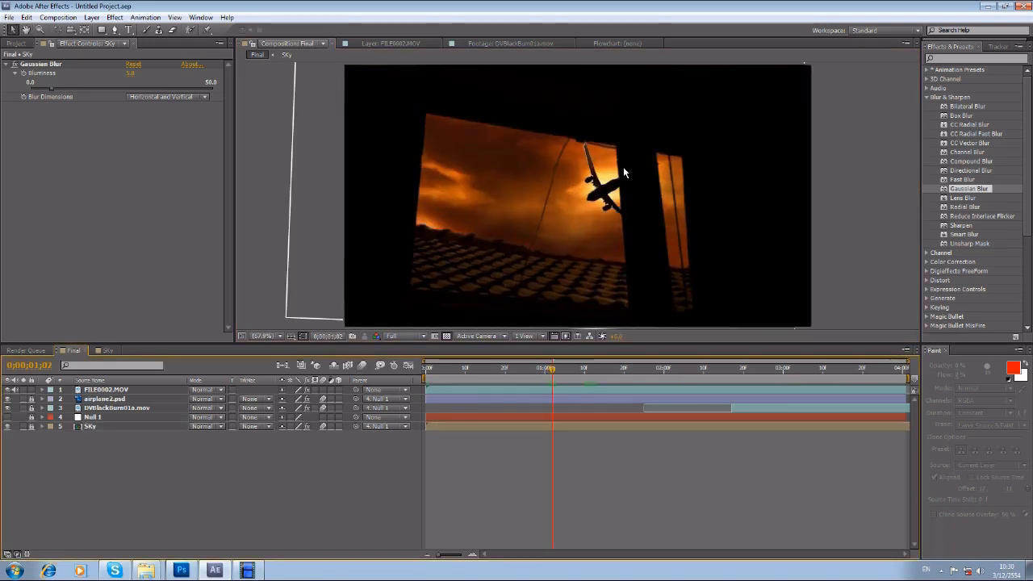
Examine the airplane's edges against the bright sun at 0;00;01;02 up close
scroll(623, 171, up, 1)
scroll(623, 171, up, 1)
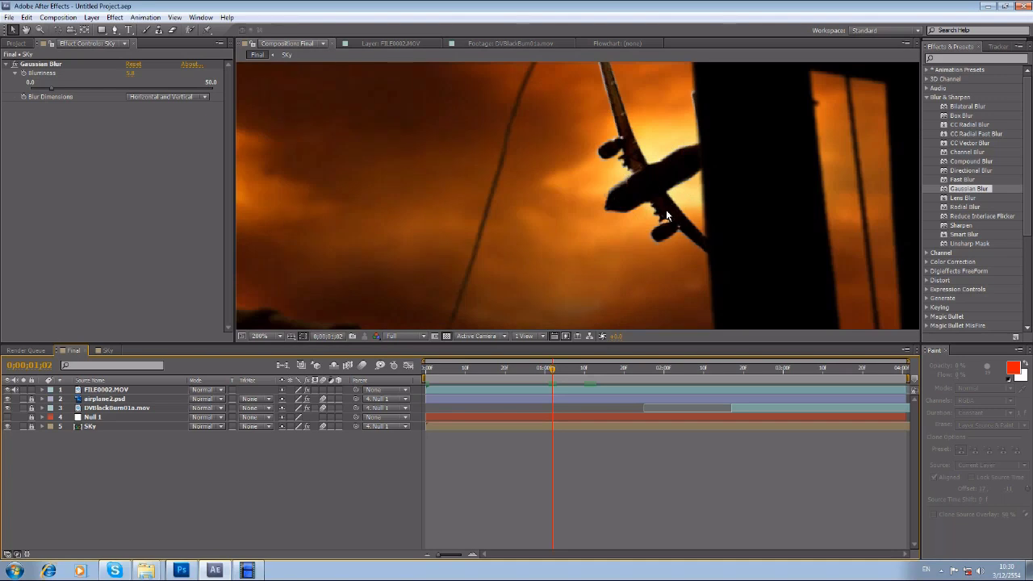
scroll(657, 192, down, 1)
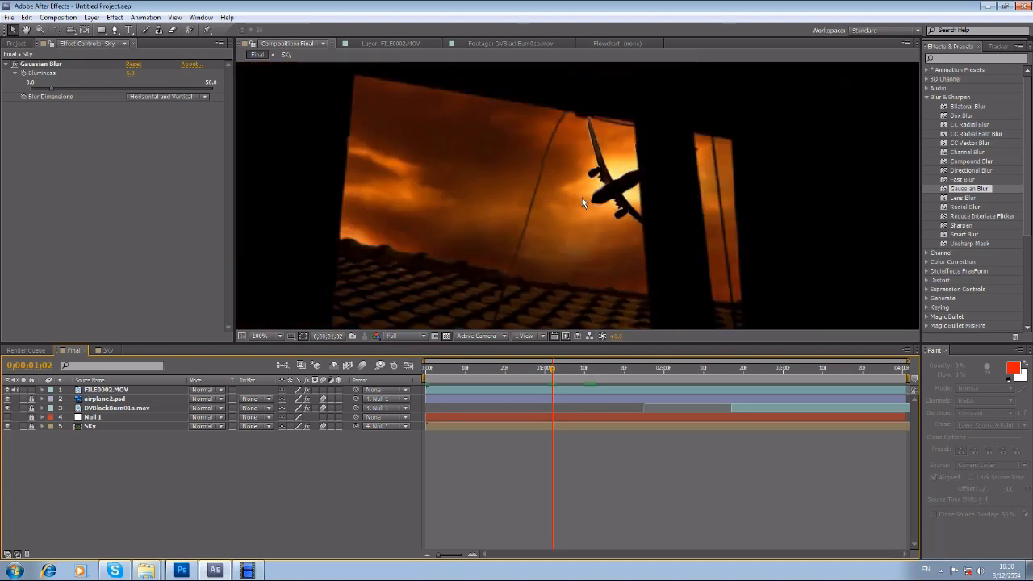
scroll(631, 221, up, 1)
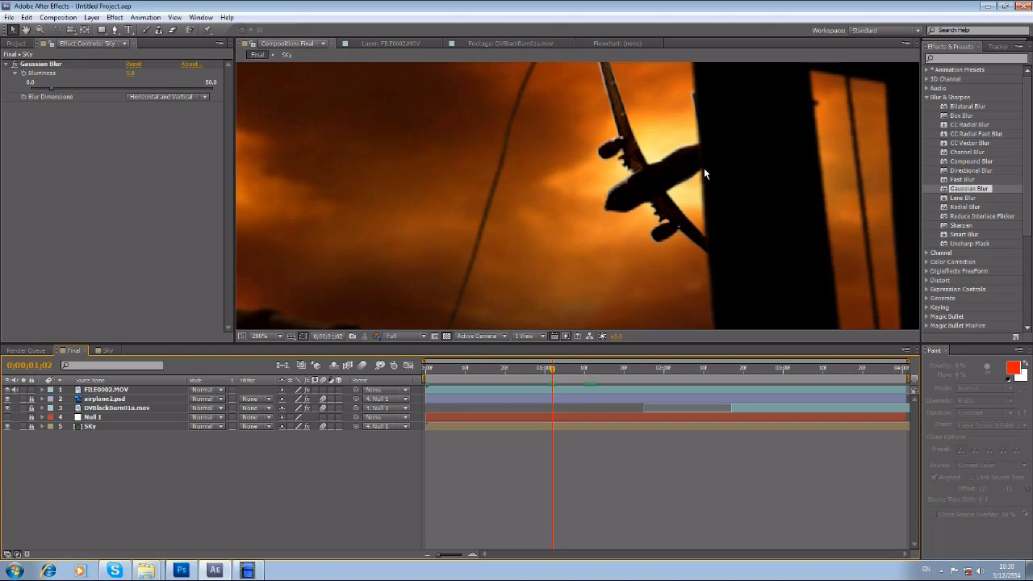
scroll(701, 210, down, 1)
scroll(618, 181, down, 1)
click(259, 337)
click(291, 359)
scroll(611, 174, up, 1)
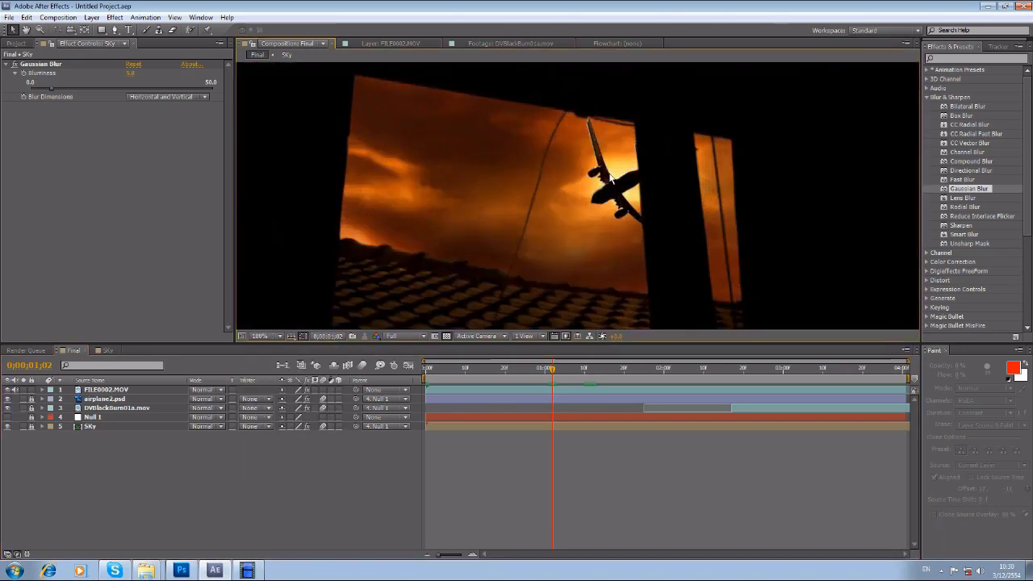
scroll(611, 178, up, 1)
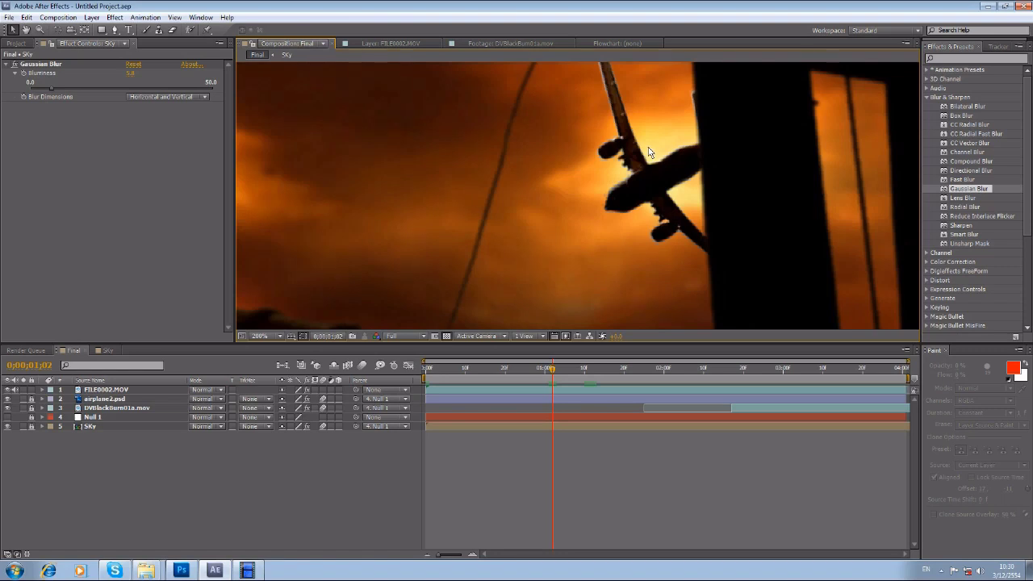
scroll(648, 147, down, 1)
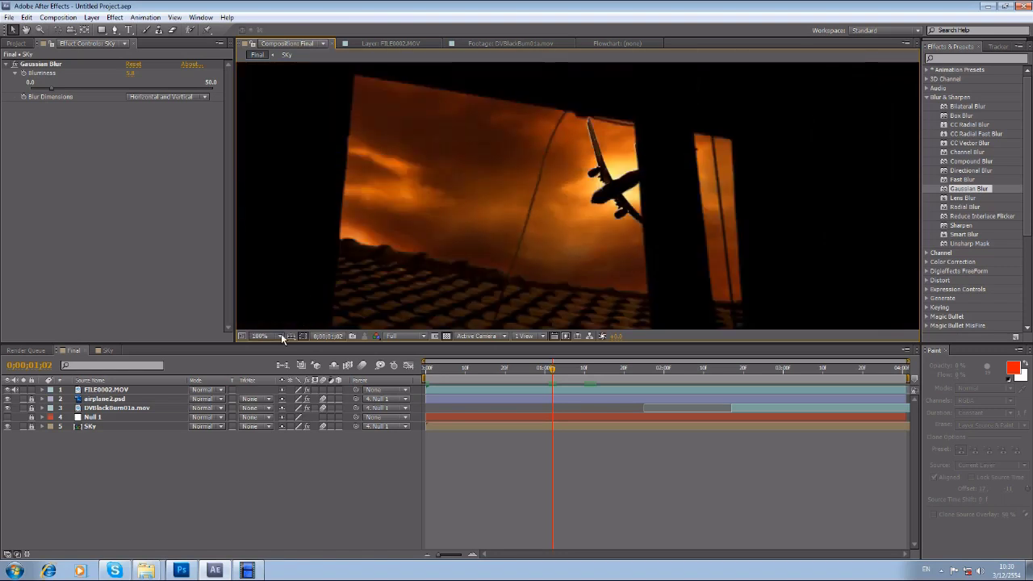
Add a new adjustment layer above FILE0002.MOV
click(32, 390)
right_click(218, 453)
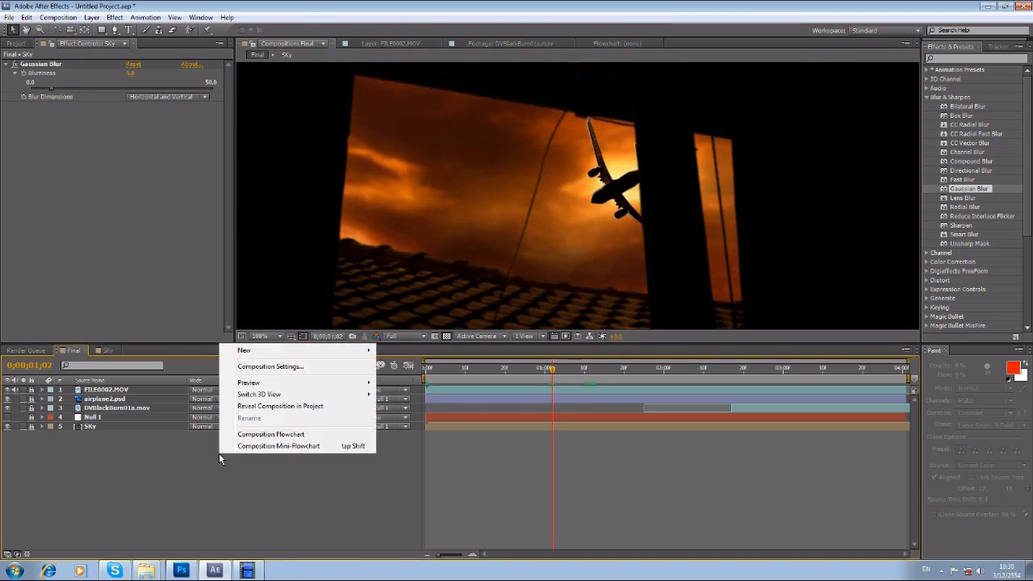
mouse_move(316, 352)
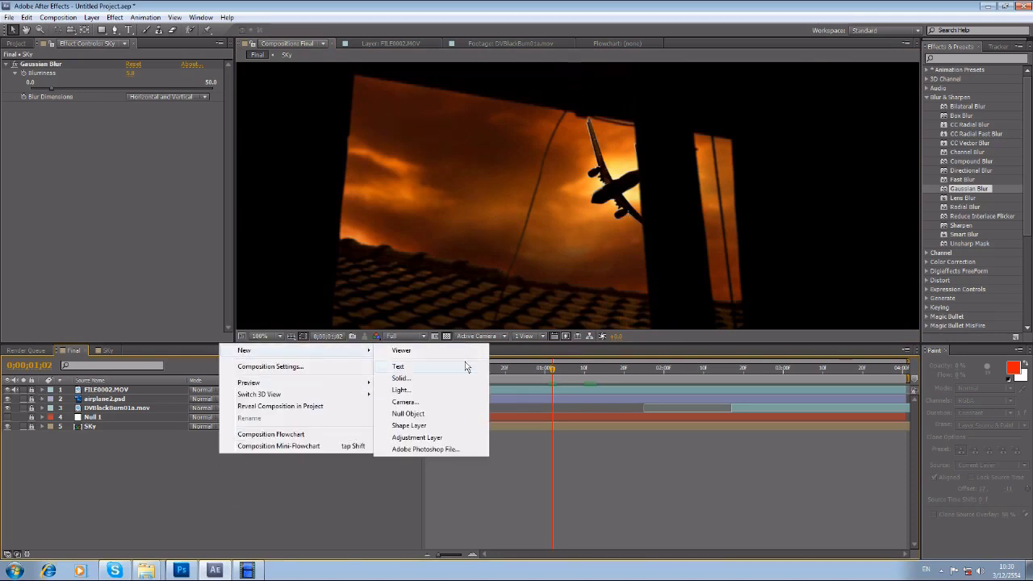
click(459, 436)
Search the effects for "glow" and apply the Stylize Glow effect to the adjustment layer
click(941, 59)
text(glow)
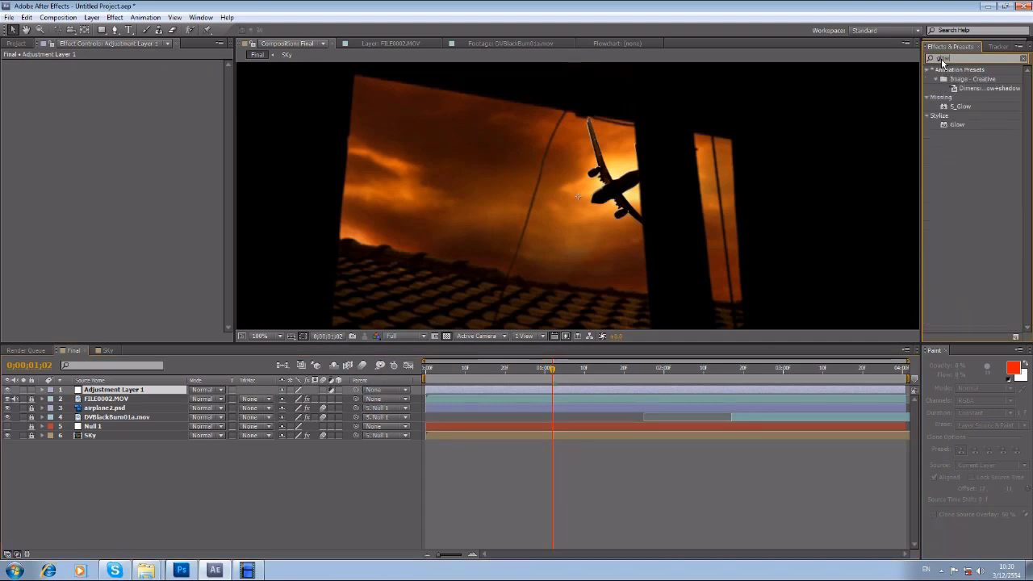
click(955, 125)
drag(954, 126, 528, 219)
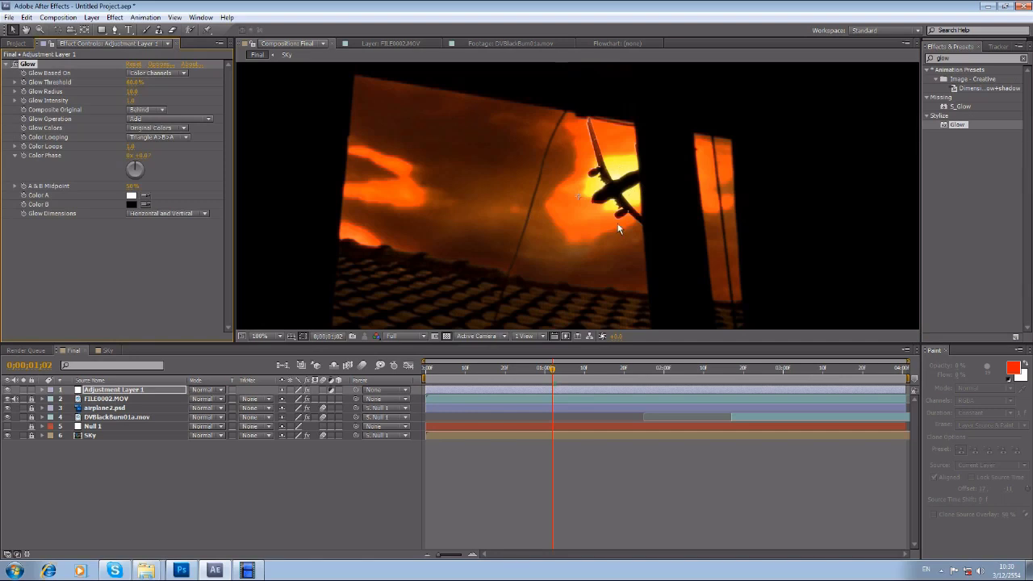
Set the Glow Threshold to about 85%, Glow Radius to about 33 and Glow Intensity to about 0.9
click(14, 100)
click(14, 91)
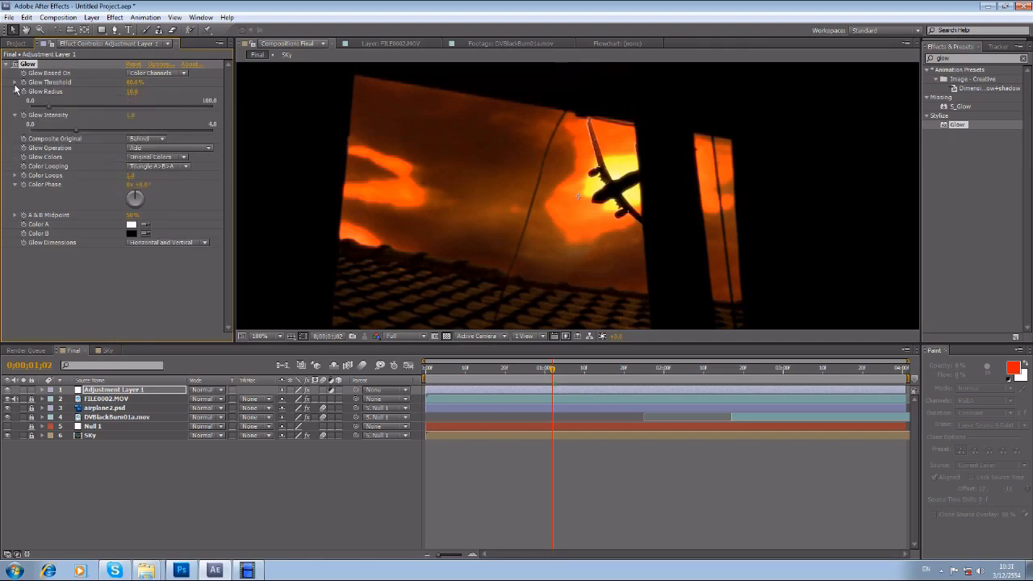
click(14, 83)
click(159, 96)
click(72, 121)
click(66, 144)
drag(176, 97, 192, 98)
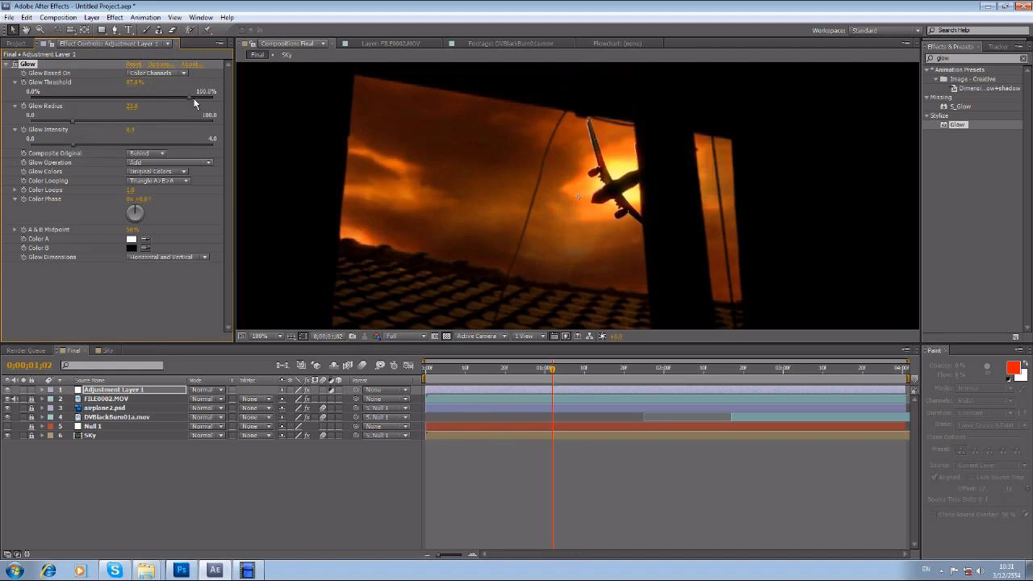
Draw an elliptical mask on the adjustment layer around the bright sun at the first frame
key(Home)
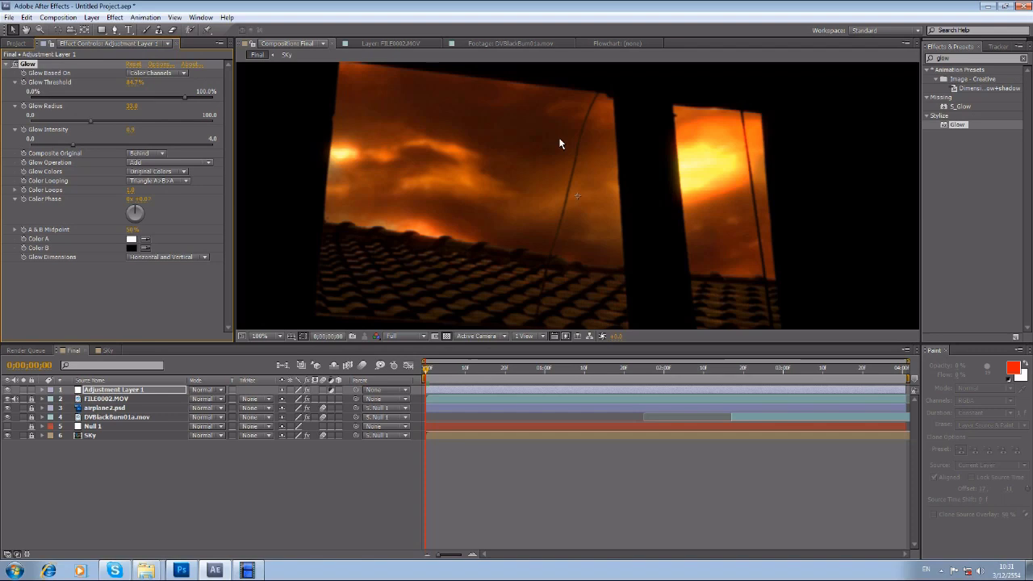
key(comma)
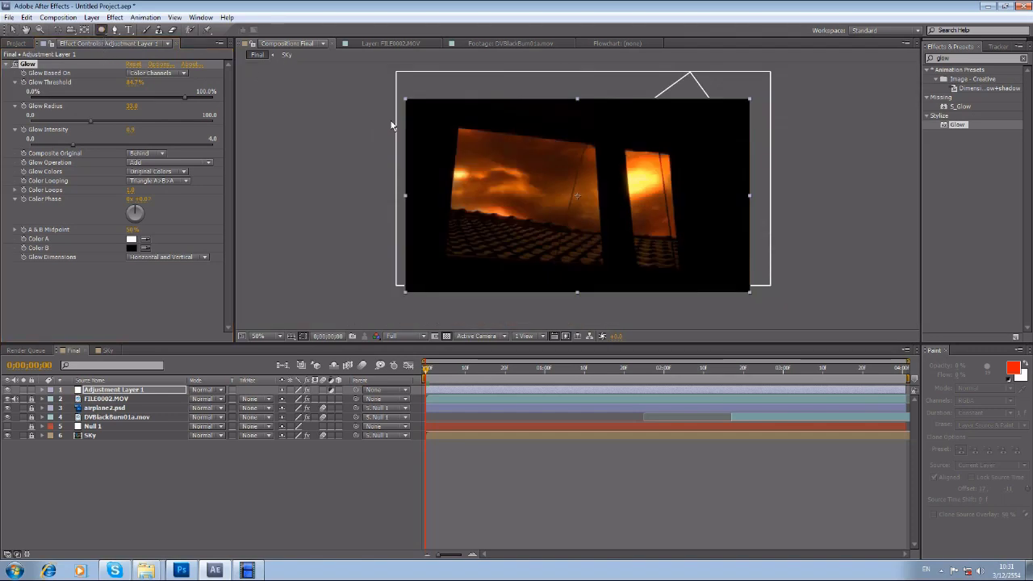
drag(561, 131, 709, 218)
click(12, 29)
key(period)
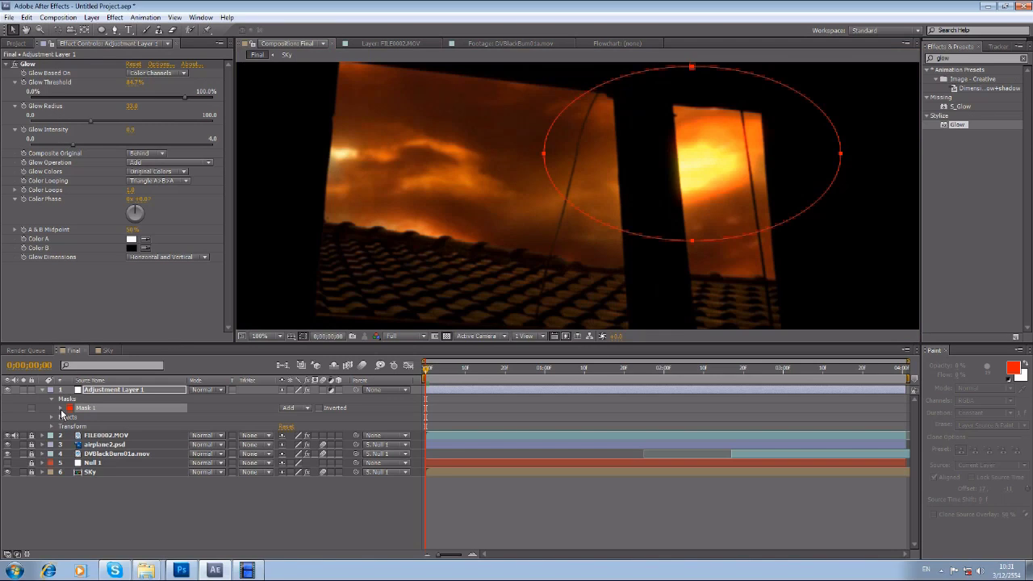
Set the adjustment layer's Mask 1 feather to 80 pixels
click(61, 408)
click(294, 427)
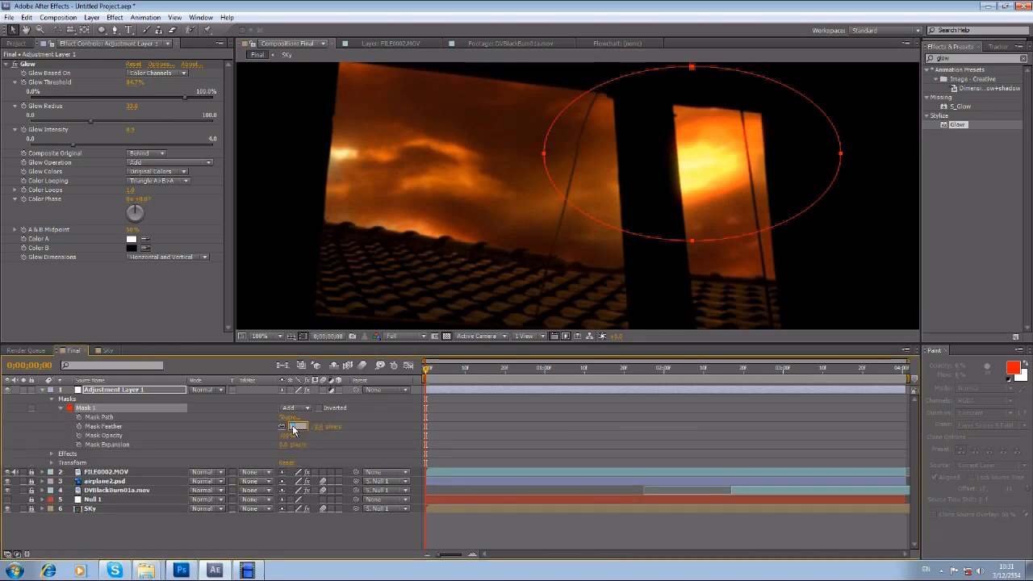
text(80)
key(Return)
click(438, 415)
click(113, 390)
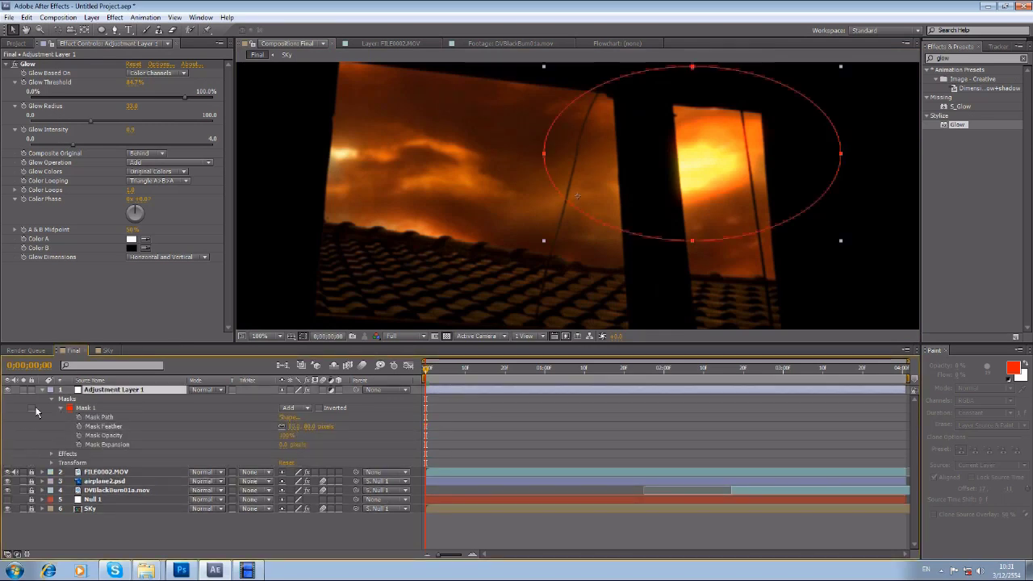
Animate the Mask Path with keyframes from the first frame to about 04:00 and preview the glow
click(78, 418)
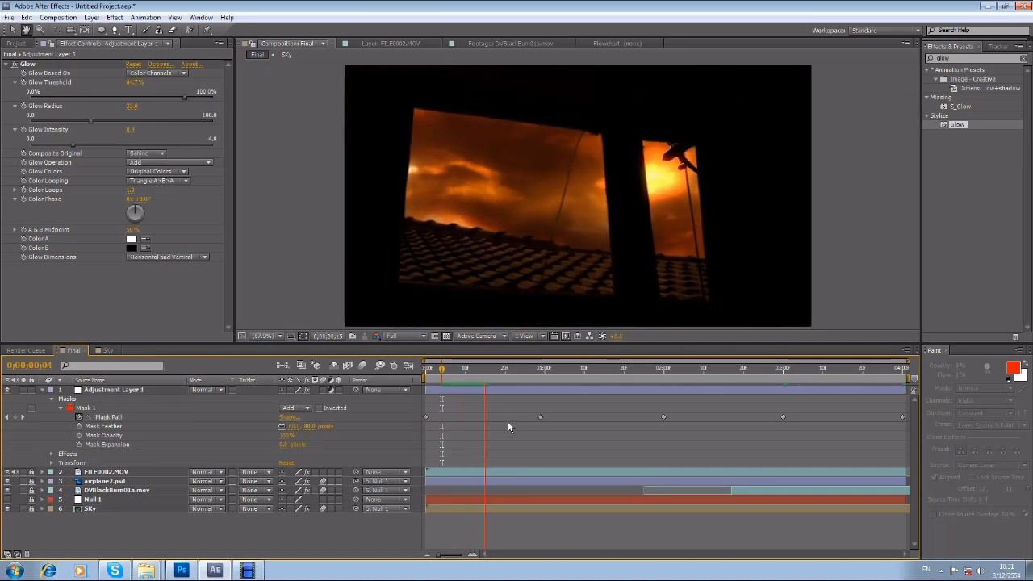
scroll(695, 161, up, 3)
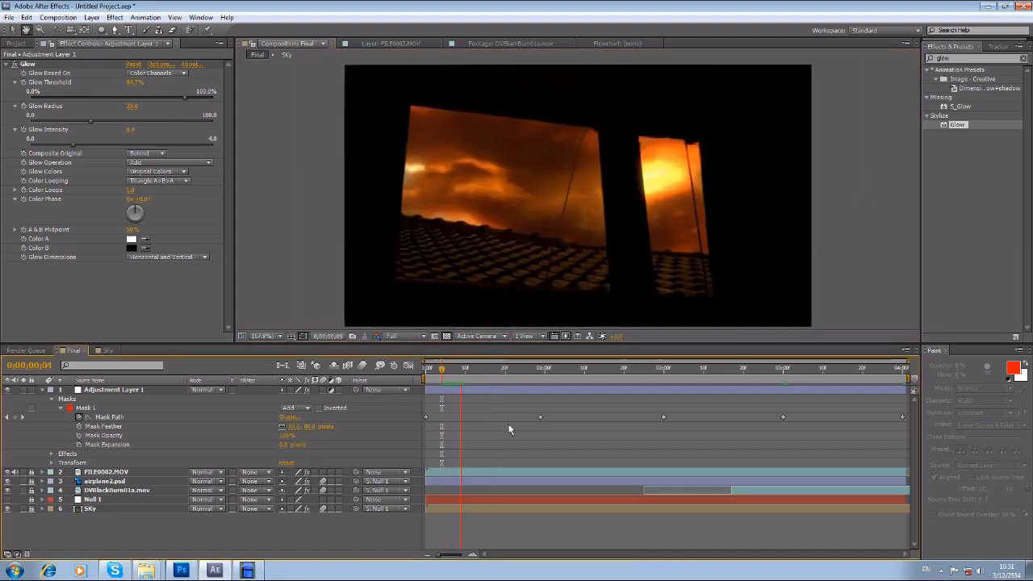
scroll(747, 143, up, 3)
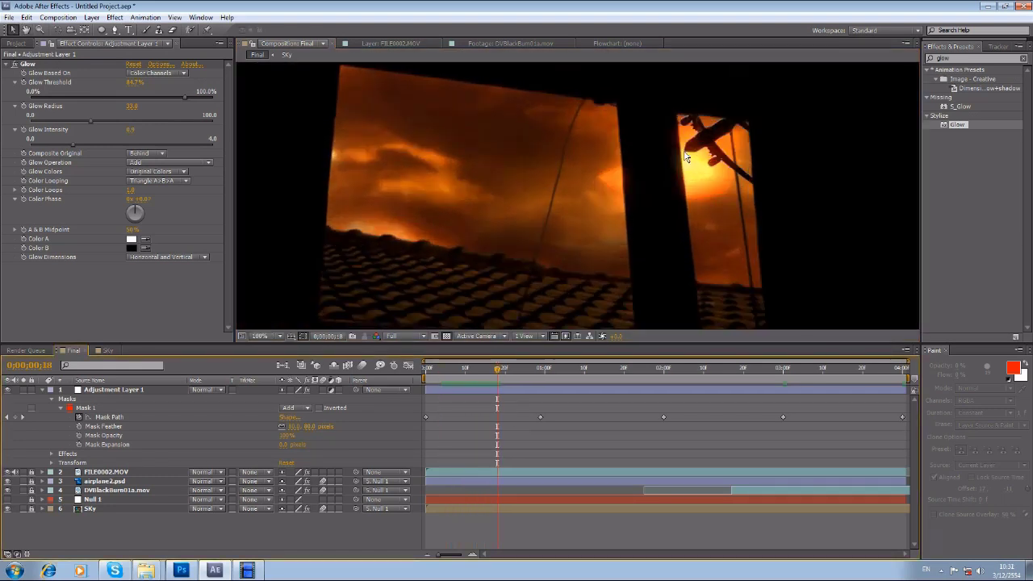